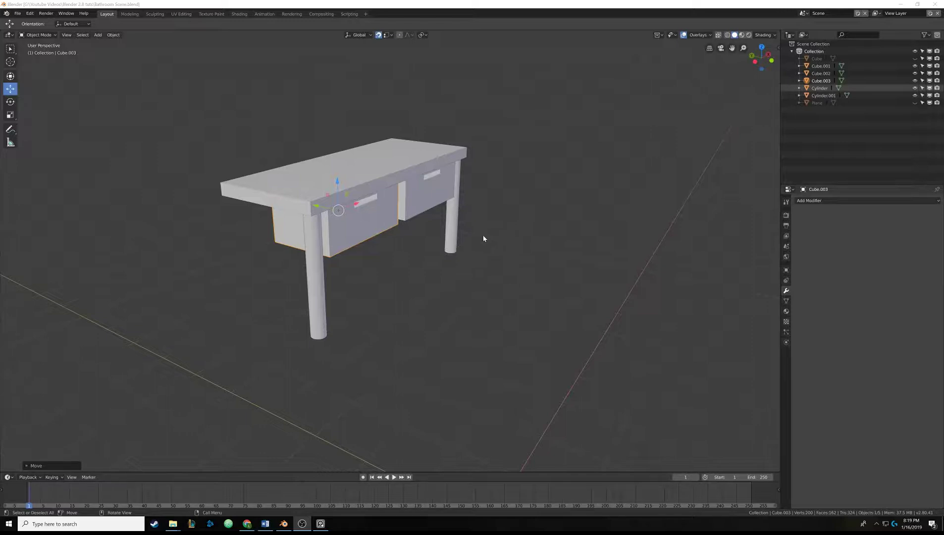
Examine the table and its two drawers from the front, the side, below and behind
middle_drag(483, 238, 354, 202)
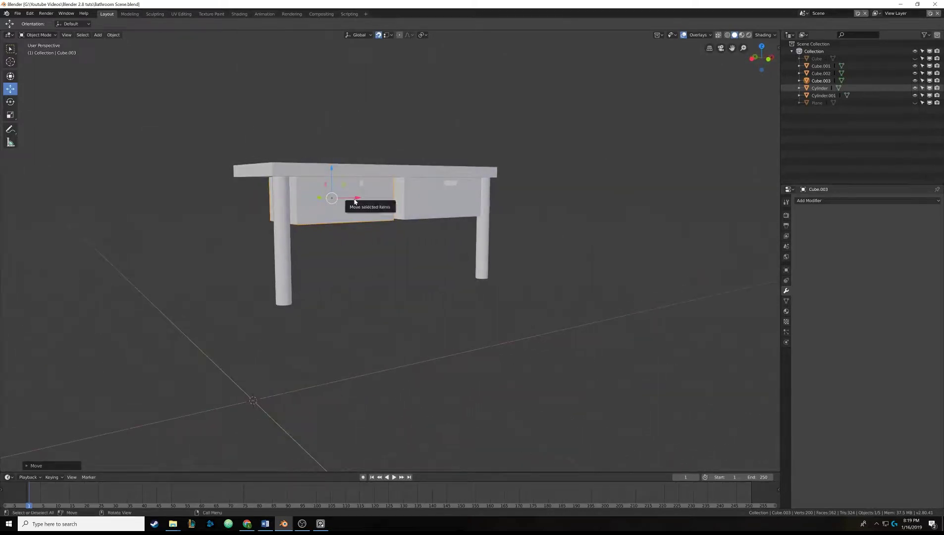
middle_drag(320, 184, 461, 174)
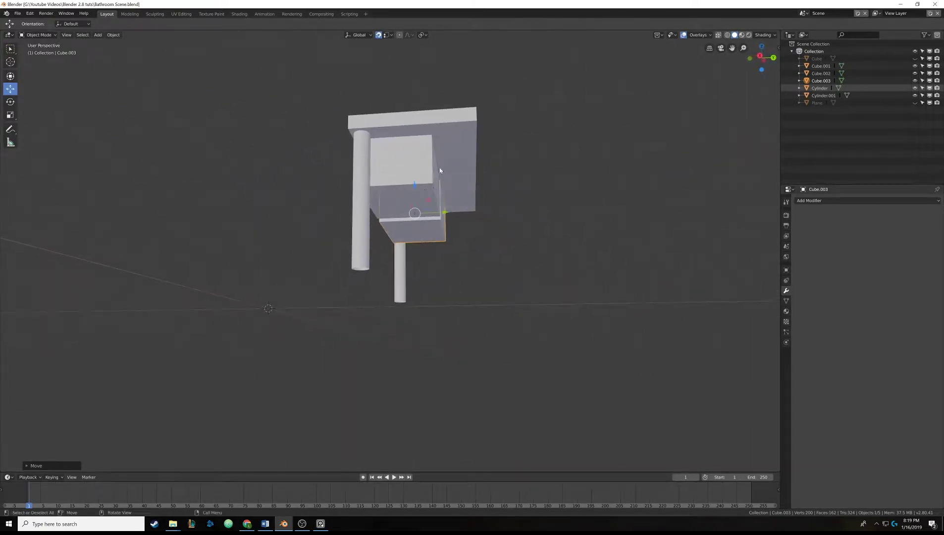
middle_drag(439, 203, 310, 202)
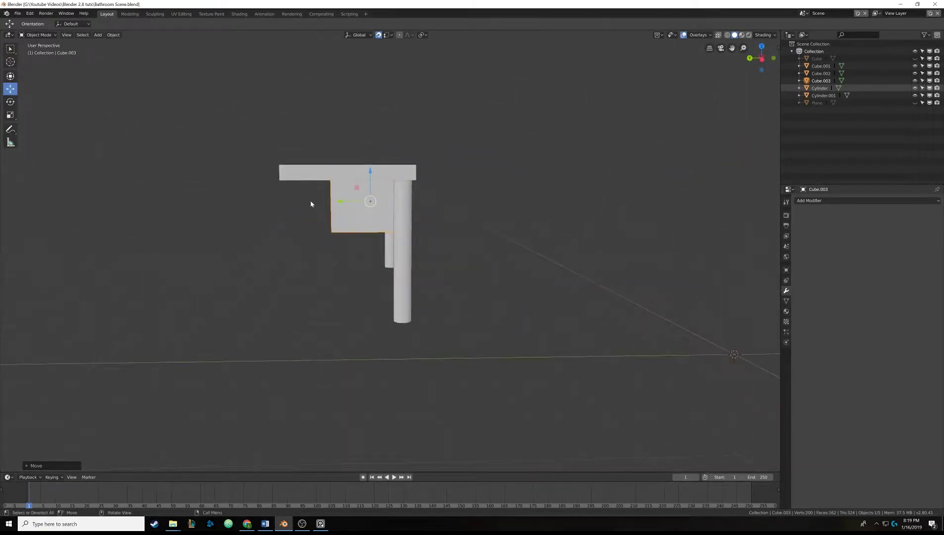
middle_drag(286, 234, 322, 243)
scroll(352, 238, up, 1)
shift+middle_drag(253, 258, 404, 230)
scroll(386, 260, up, 1)
scroll(406, 231, up, 2)
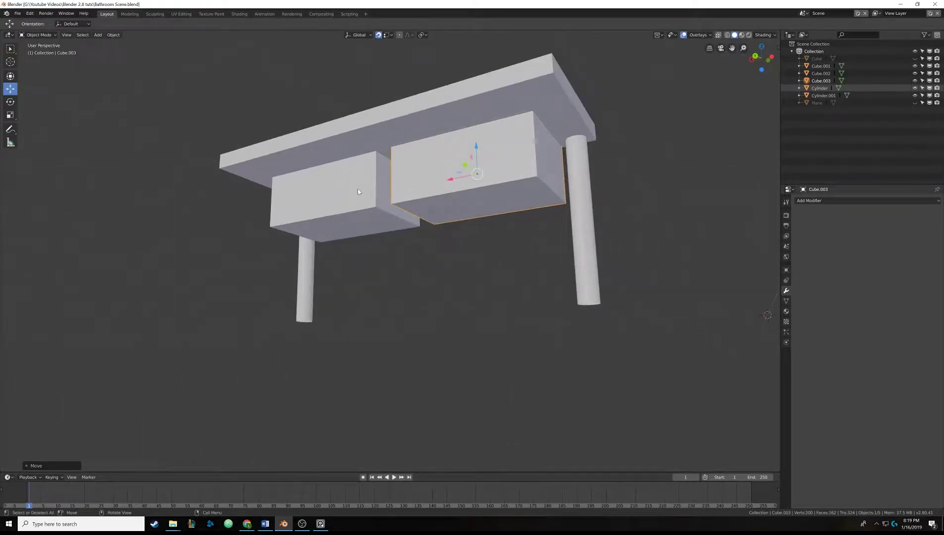
Select both drawers together and enter Edit Mode on them
key(shift)
shift+click(431, 177)
click(431, 159)
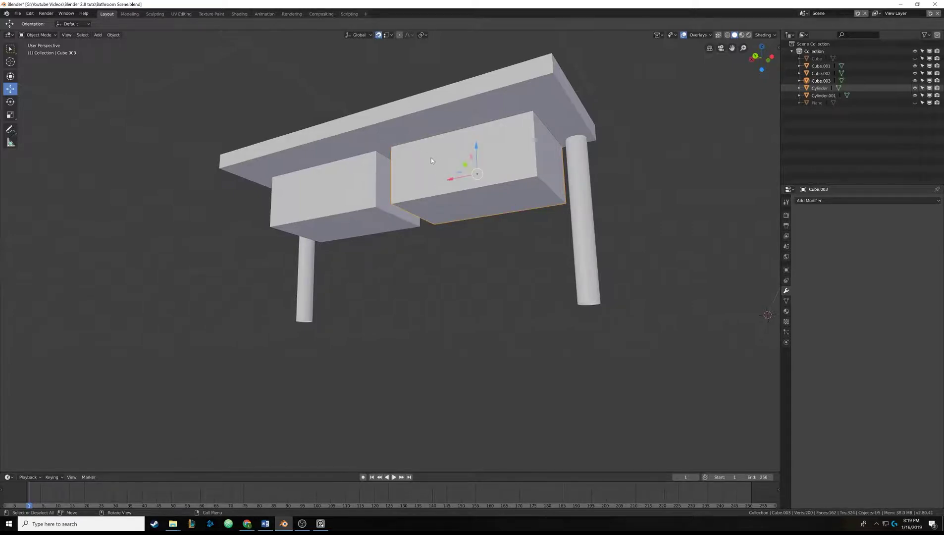
shift+click(334, 189)
middle_drag(334, 188, 397, 212)
key(Tab)
View the drawers in left orthographic wireframe and switch the mesh selection mode to vertices
scroll(391, 197, down, 4)
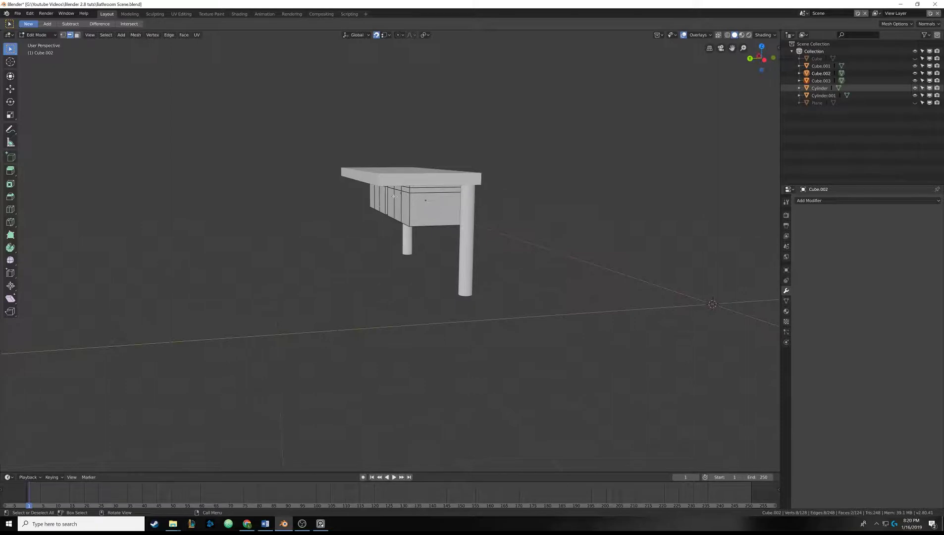
middle_drag(363, 200, 315, 203)
middle_drag(406, 221, 417, 224)
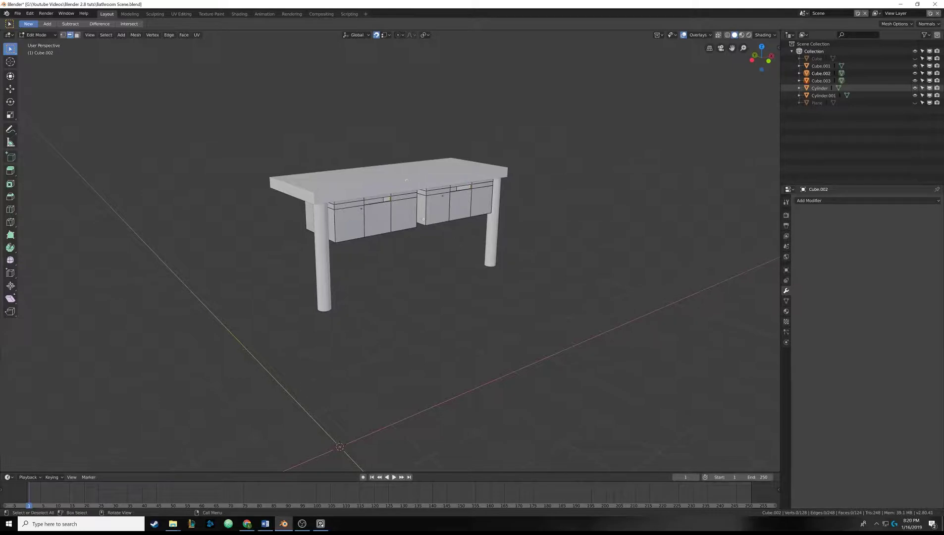
middle_drag(597, 151, 600, 144)
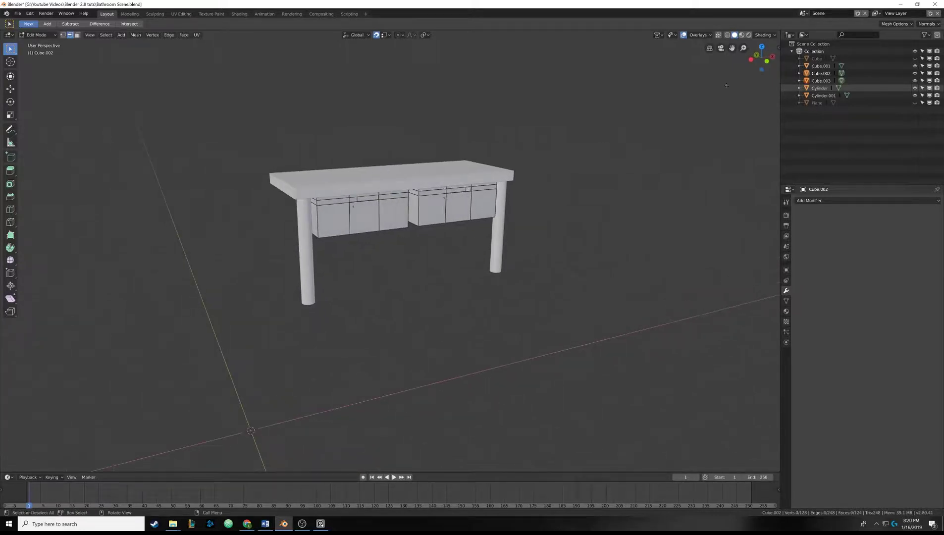
click(751, 59)
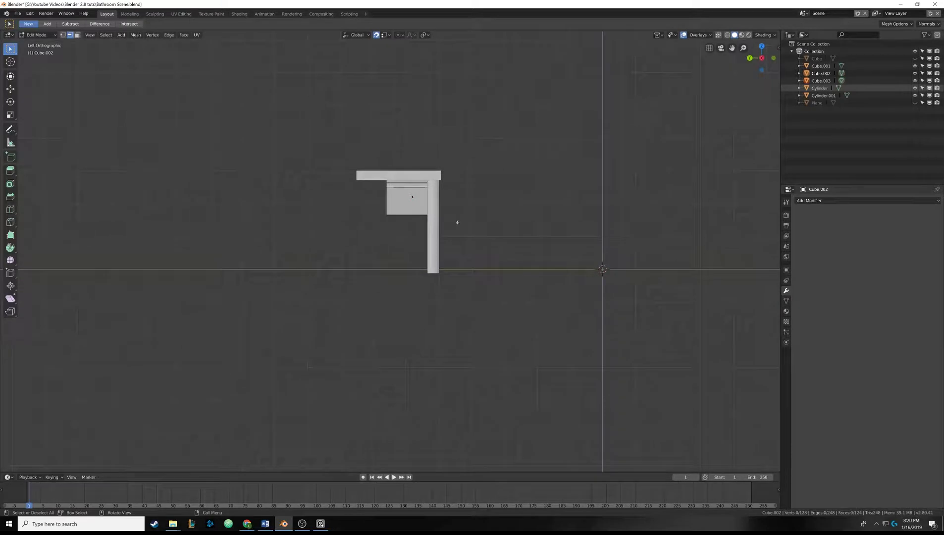
scroll(410, 180, up, 4)
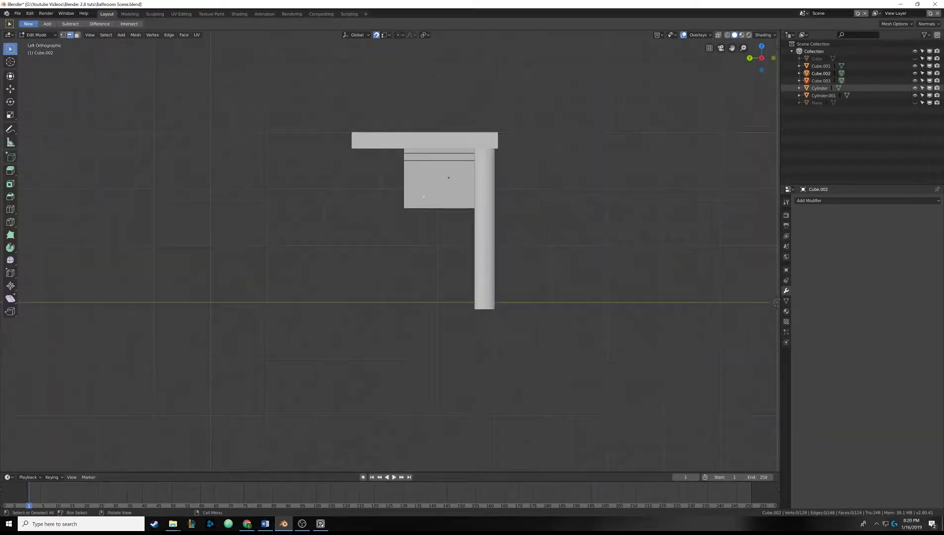
shift+middle_drag(424, 196, 420, 211)
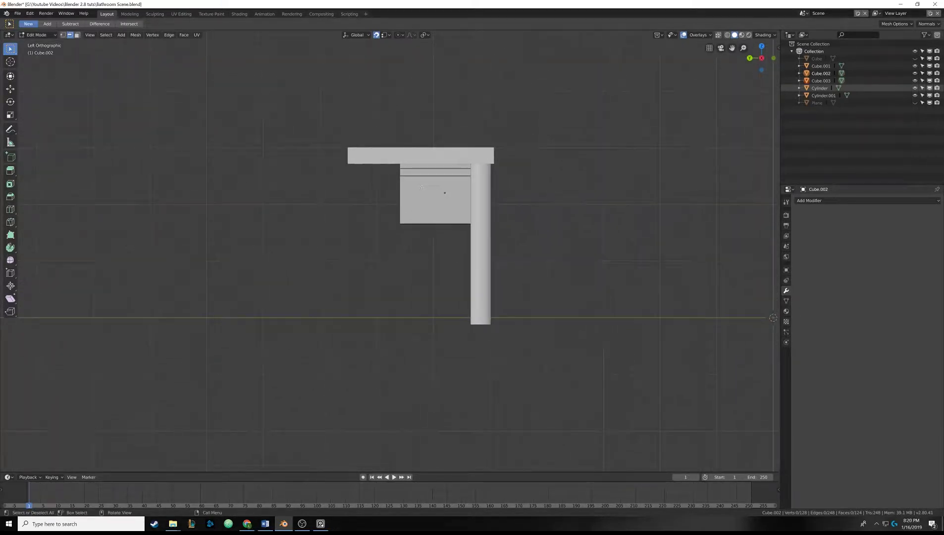
key(z)
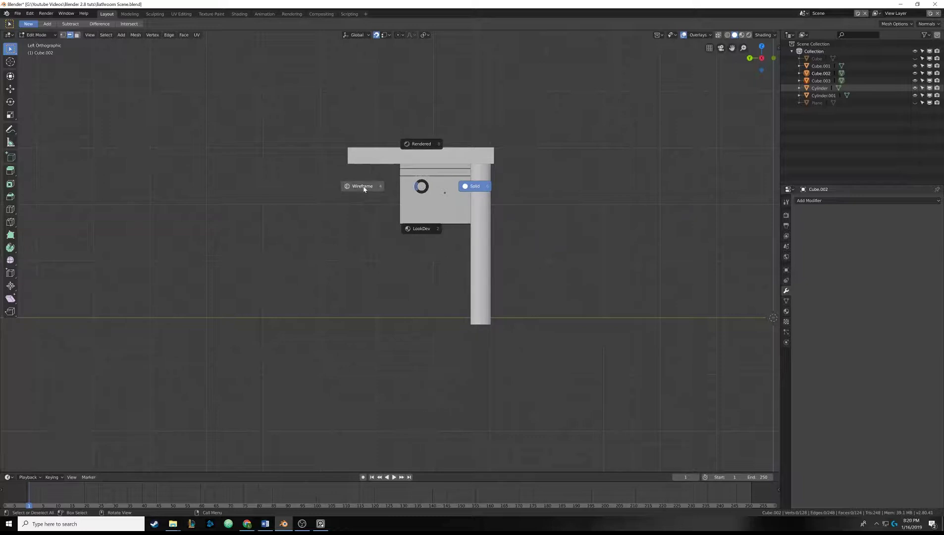
click(363, 187)
scroll(385, 199, up, 4)
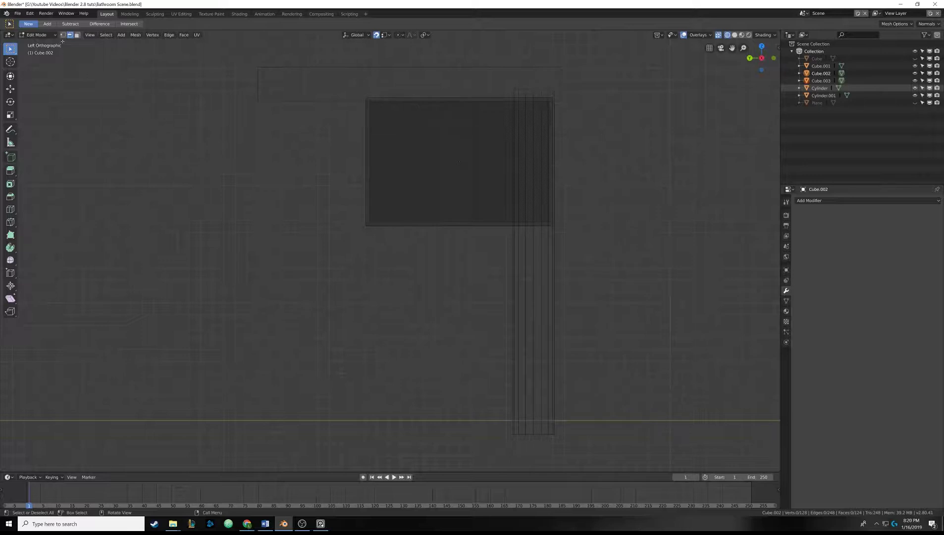
click(63, 36)
Try to box-select the drawers' back vertices in solid shading, and clear the selection after checking it from several angles
key(z)
click(510, 206)
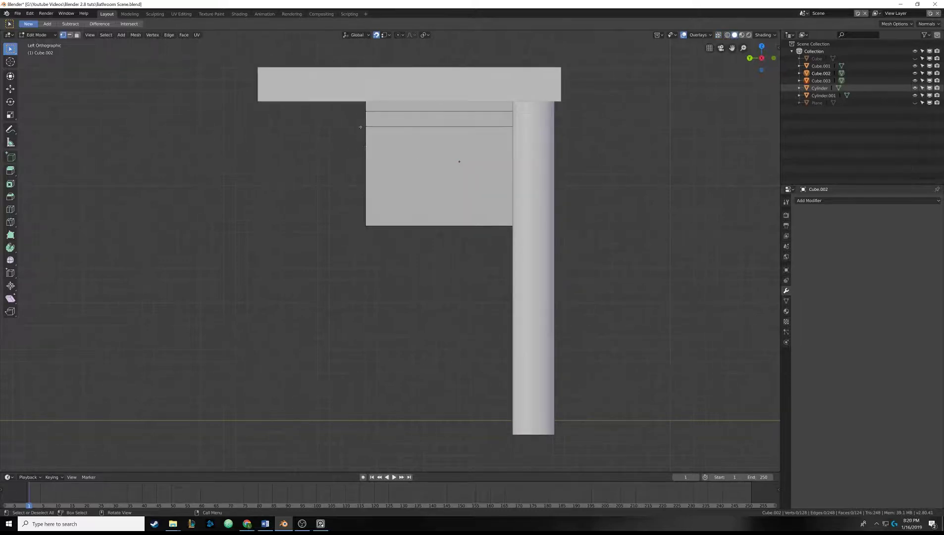
key(b)
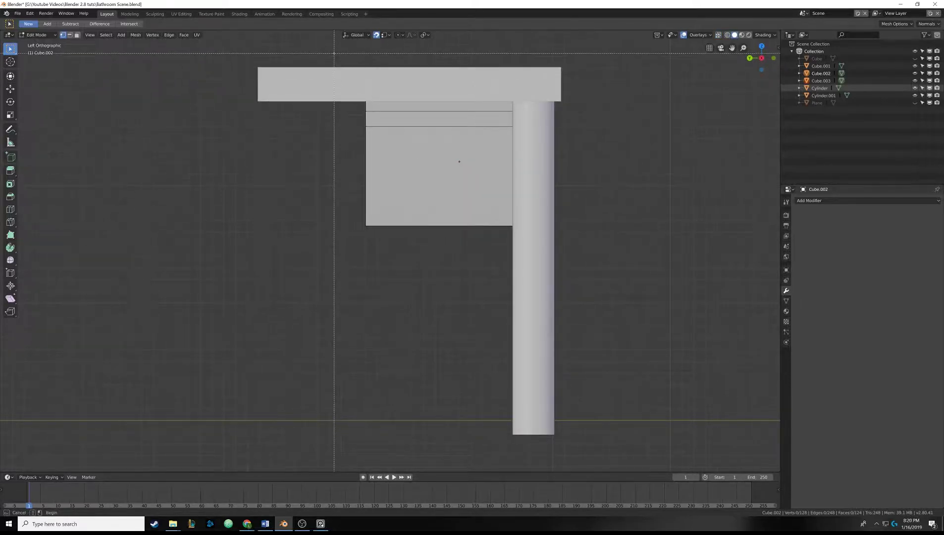
drag(333, 53, 413, 276)
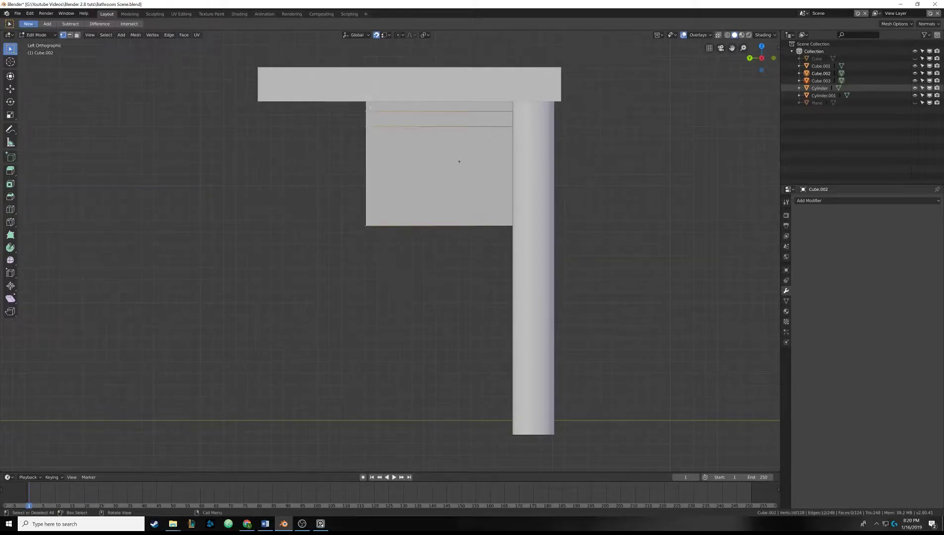
middle_drag(369, 122, 432, 133)
scroll(365, 154, down, 3)
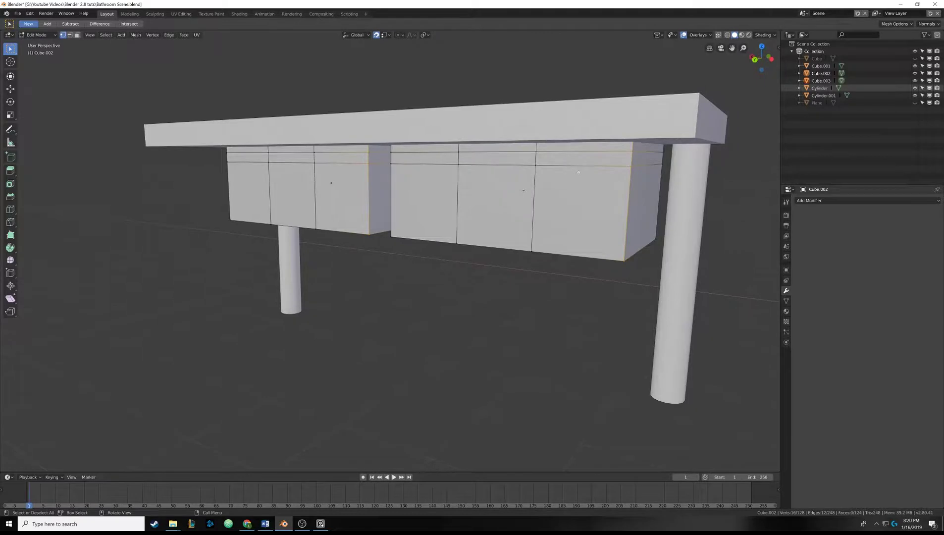
middle_drag(577, 173, 557, 176)
middle_drag(609, 151, 709, 180)
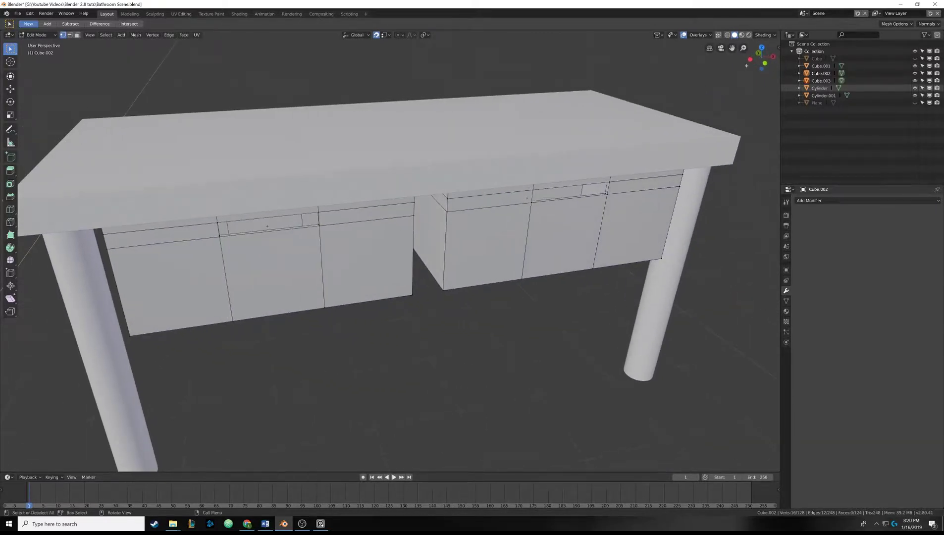
click(773, 57)
key(alt+a)
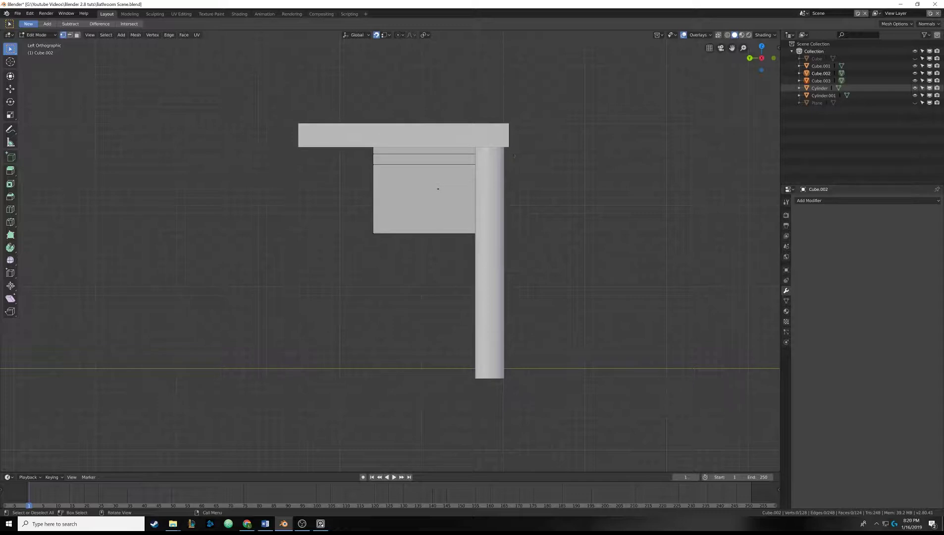
Box-select all back vertices of both drawers from the left orthographic view in wireframe shading
key(z)
click(385, 180)
scroll(385, 168, up, 3)
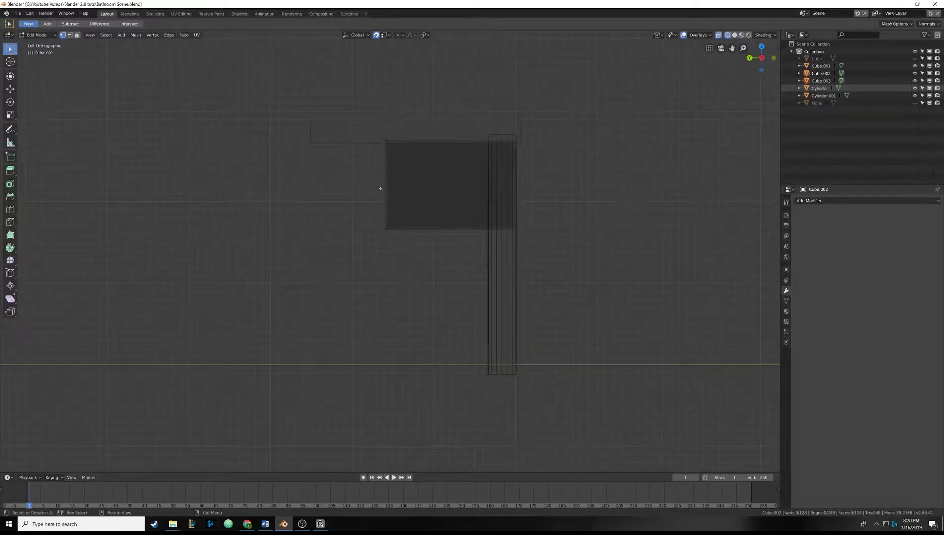
shift+middle_drag(391, 108, 403, 125)
key(b)
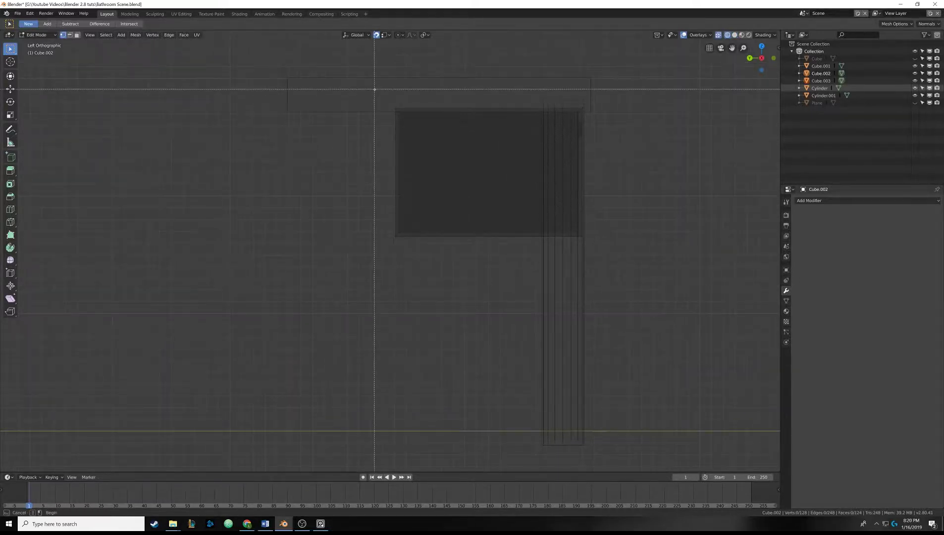
drag(366, 82, 428, 273)
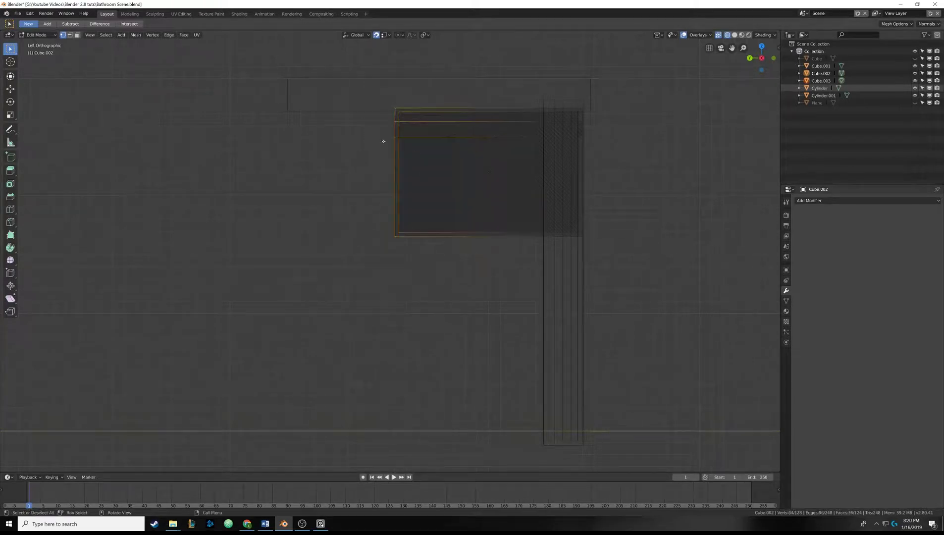
middle_drag(389, 159, 381, 194)
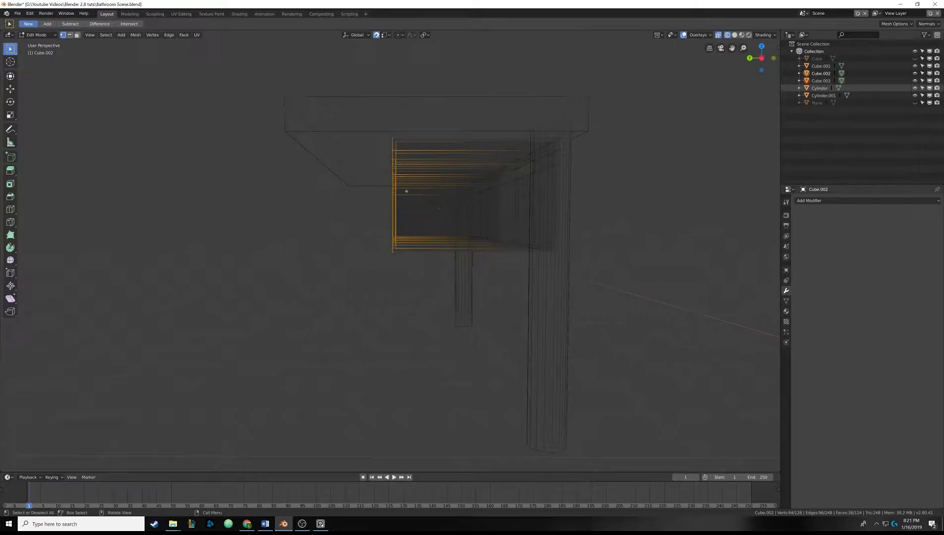
middle_drag(445, 205, 490, 192)
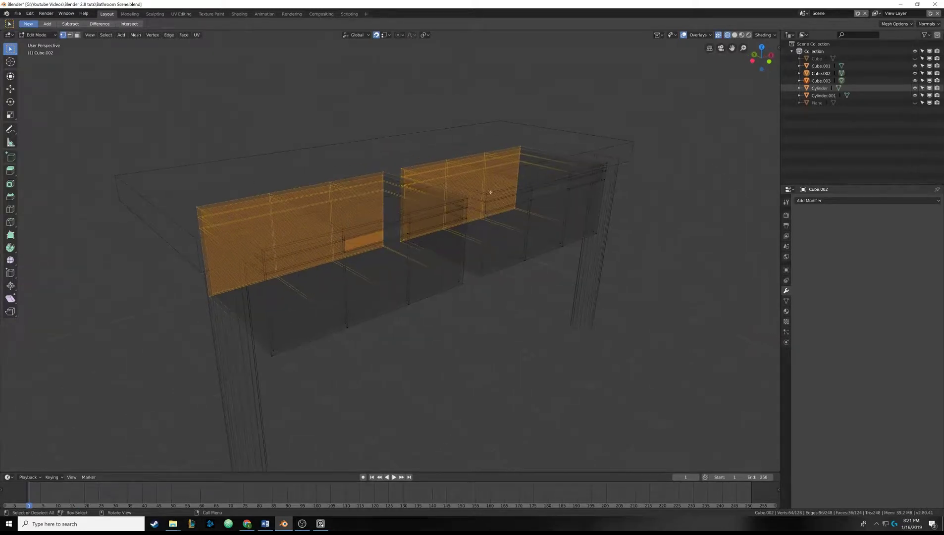
Move the drawers' back vertices about 0.9' along the Y axis to the tabletop's back edge
click(753, 61)
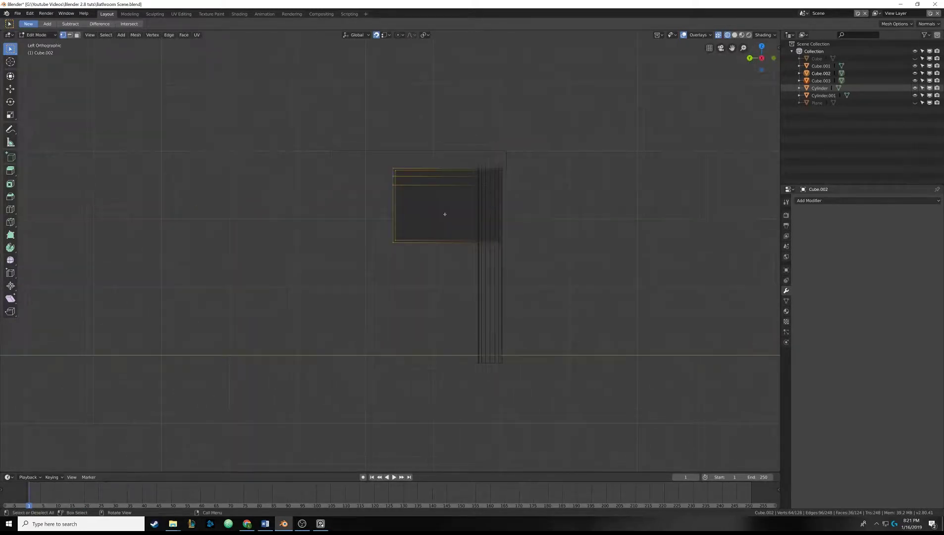
scroll(391, 200, up, 2)
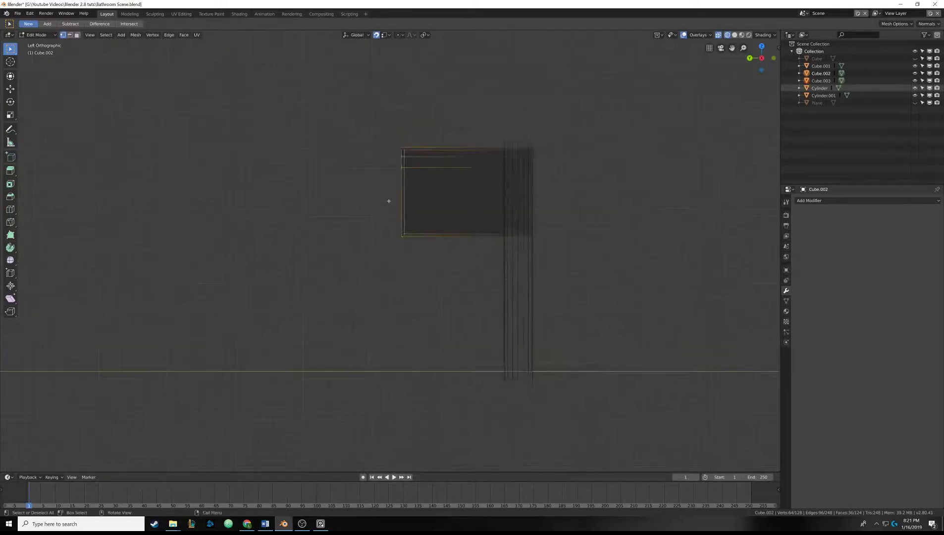
scroll(391, 199, up, 2)
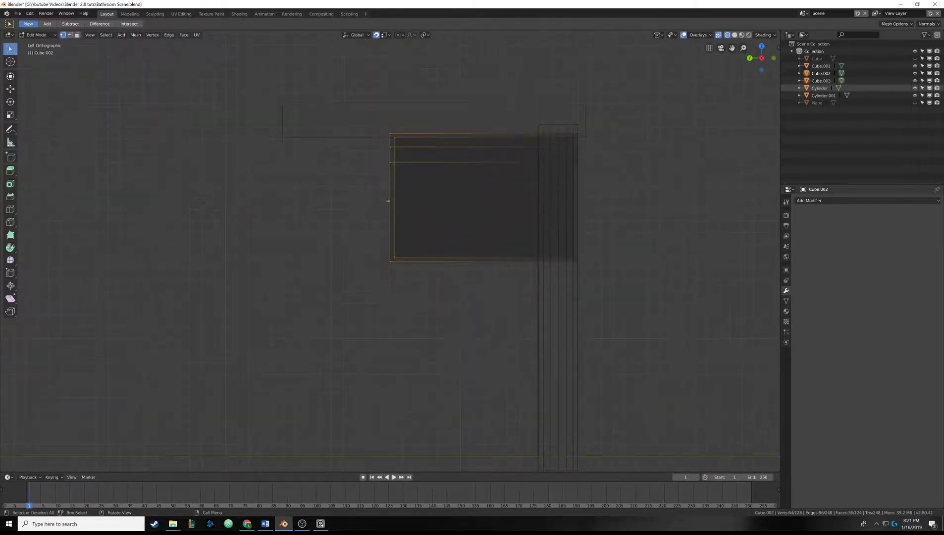
key(g)
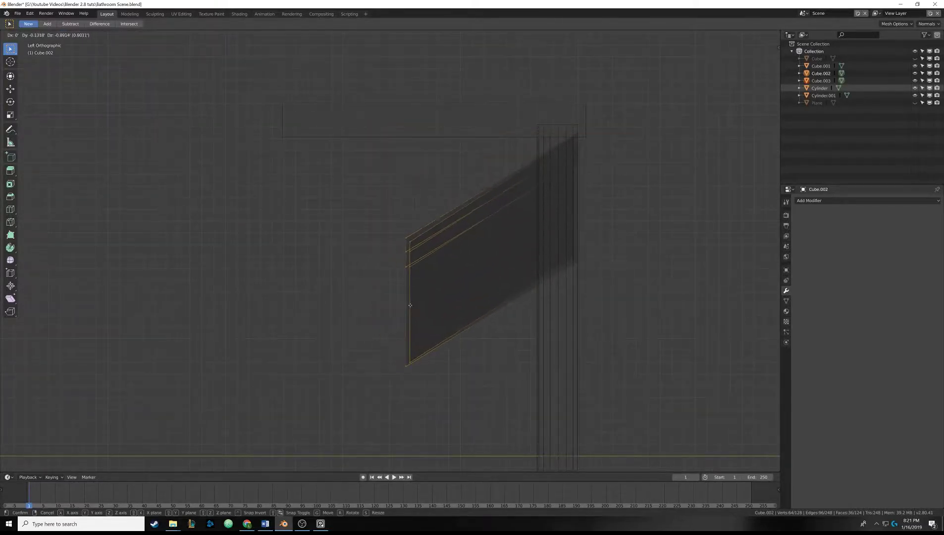
key(y)
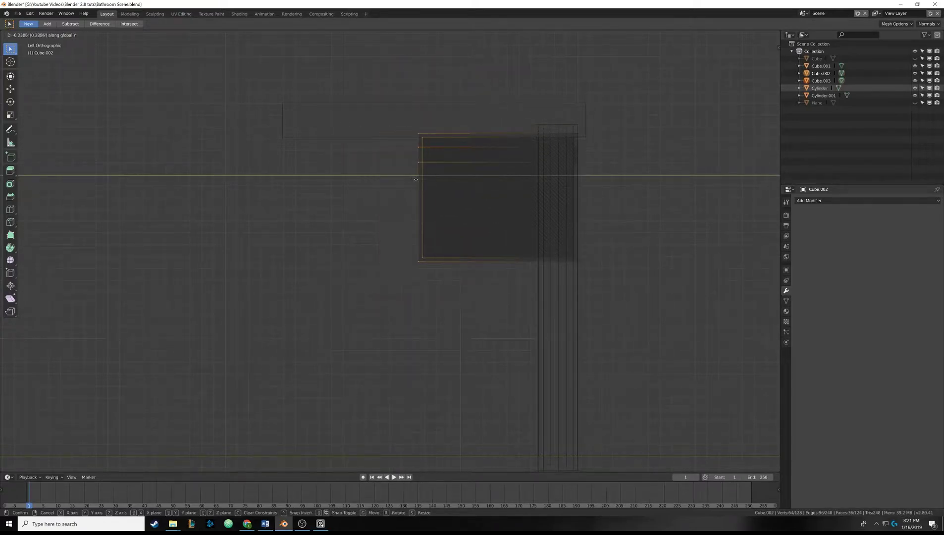
click(280, 182)
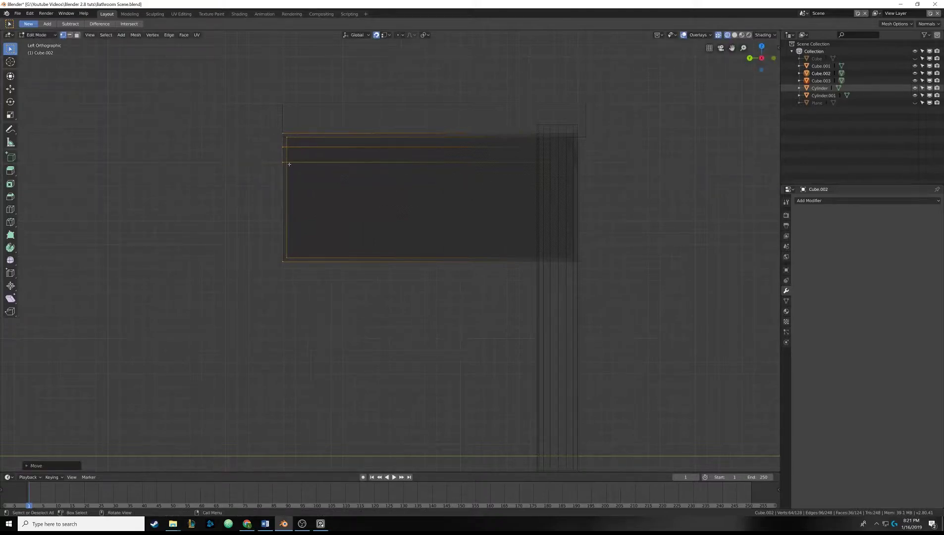
Return the drawers to Object Mode and set the viewport to solid shading
middle_drag(524, 138, 455, 165)
scroll(441, 199, down, 7)
middle_drag(410, 208, 409, 199)
key(Tab)
mouse_move(380, 246)
middle_down()
mouse_move(470, 236)
mouse_move(407, 229)
mouse_move(487, 236)
mouse_move(402, 240)
mouse_move(372, 203)
mouse_move(399, 238)
mouse_move(368, 242)
mouse_move(428, 240)
mouse_move(376, 250)
mouse_move(393, 235)
middle_up()
key(z)
click(425, 251)
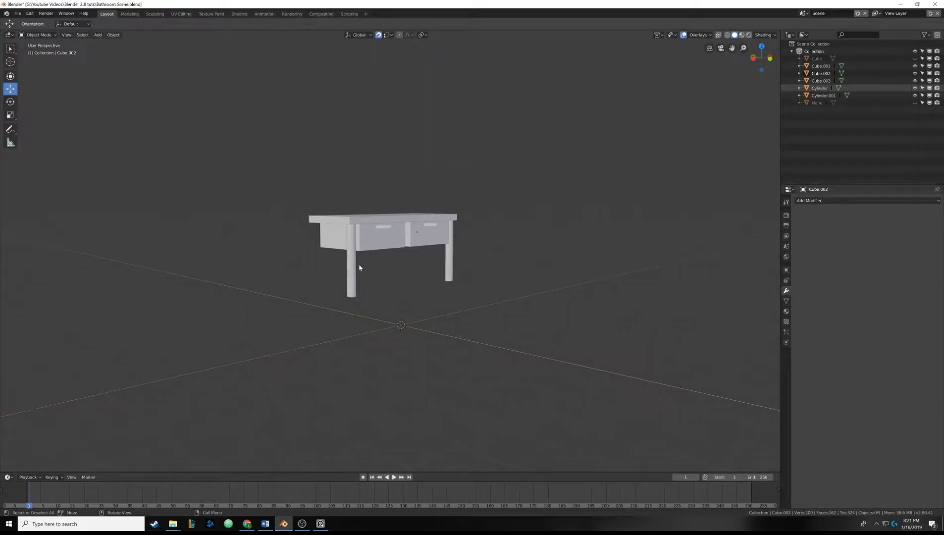
Try a snapped free move of the tabletop, and turn off snapping during transforms
shift+middle_drag(359, 265, 367, 229)
scroll(367, 229, up, 4)
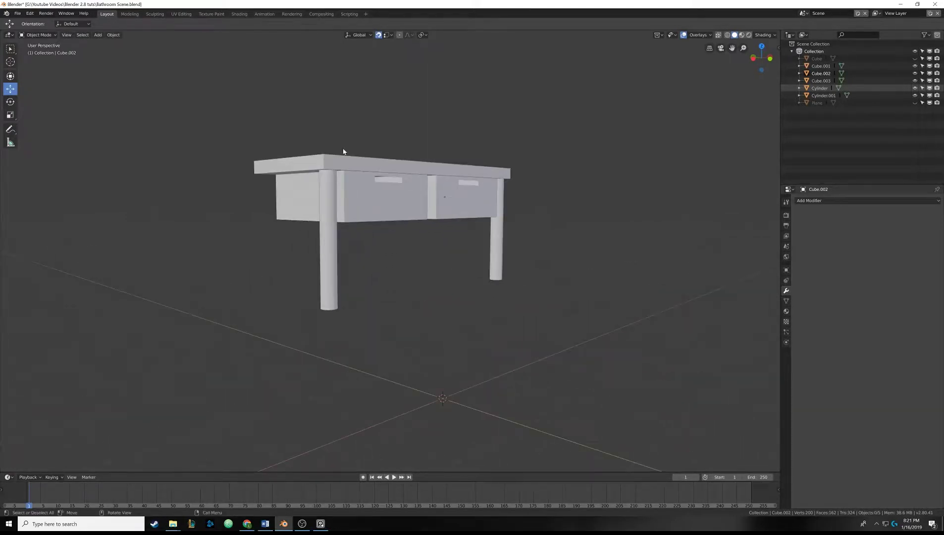
click(393, 169)
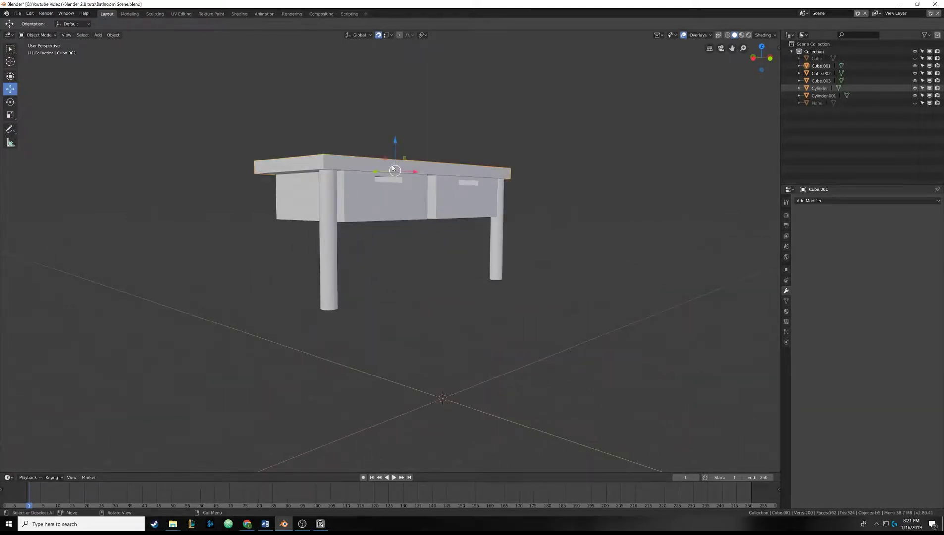
key(g)
drag(382, 170, 365, 94)
right_click(365, 94)
click(379, 36)
Circle-select the tabletop, both drawers and both legs and join them into one object
middle_drag(362, 180, 422, 154)
scroll(412, 173, down, 3)
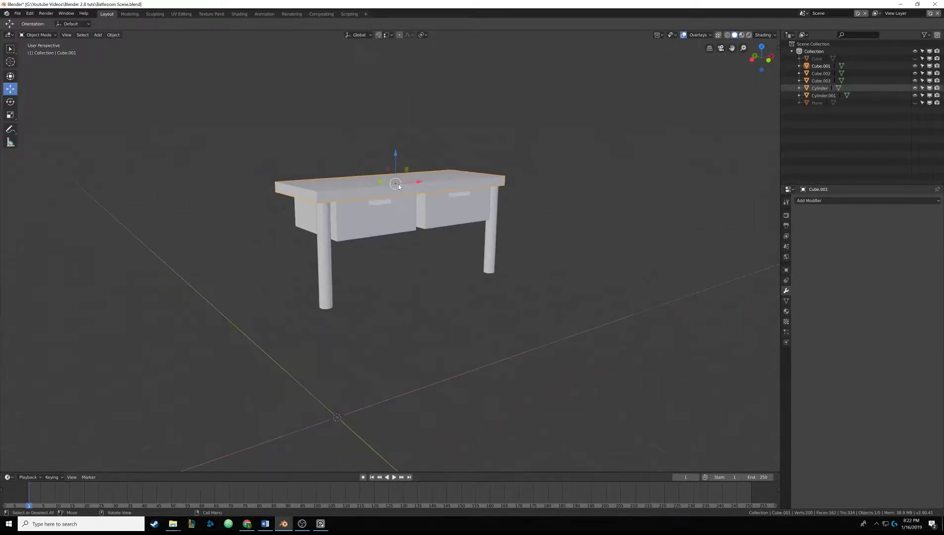
key(alt+a)
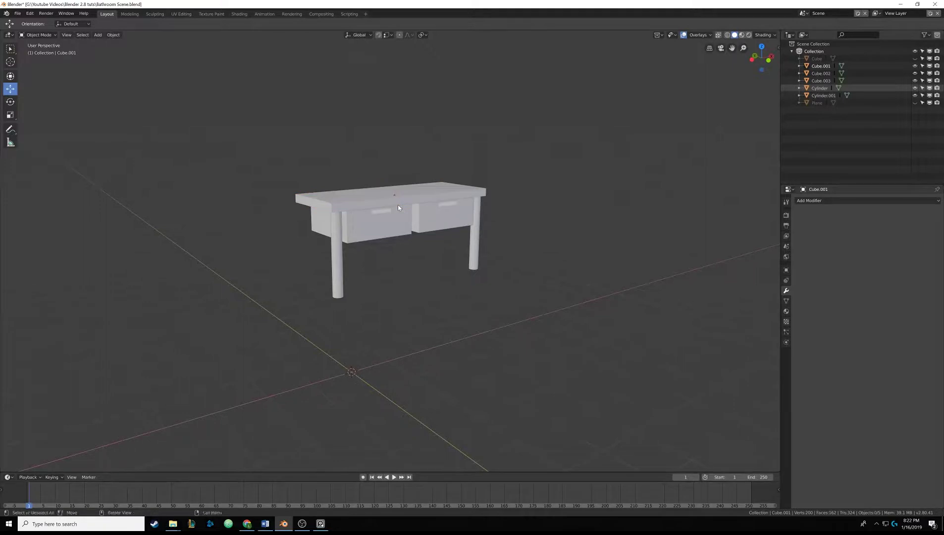
key(c)
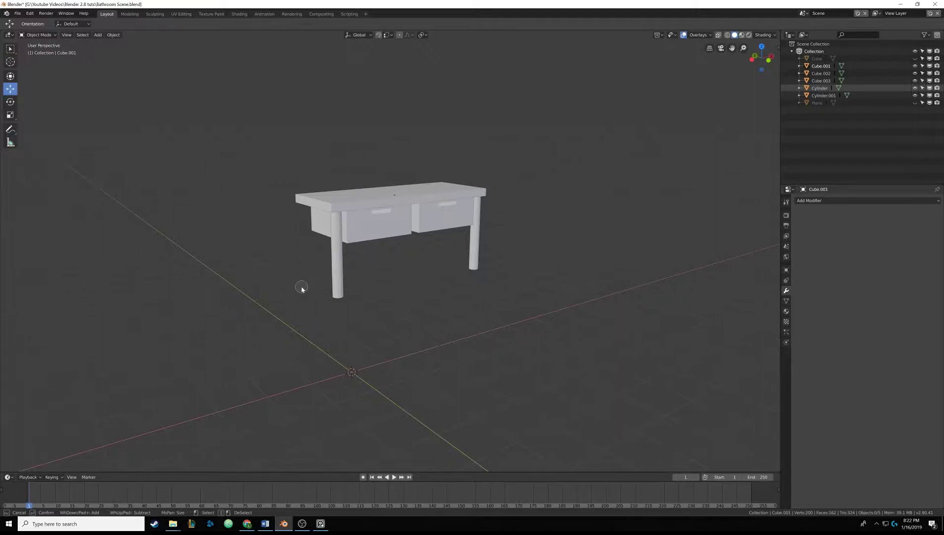
mouse_move(316, 274)
mouse_down()
mouse_move(346, 235)
mouse_move(483, 213)
mouse_move(354, 245)
mouse_move(355, 228)
mouse_up()
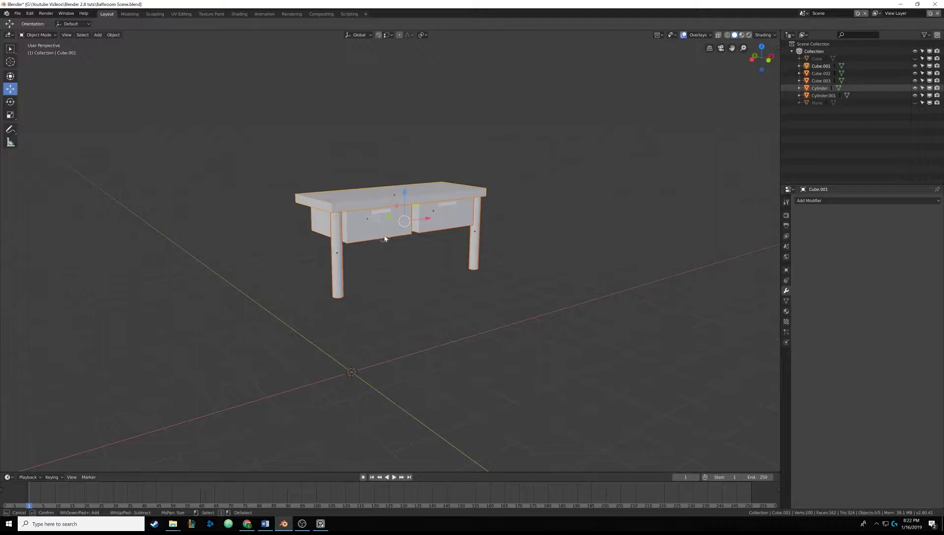
key(Escape)
middle_drag(433, 153, 409, 206)
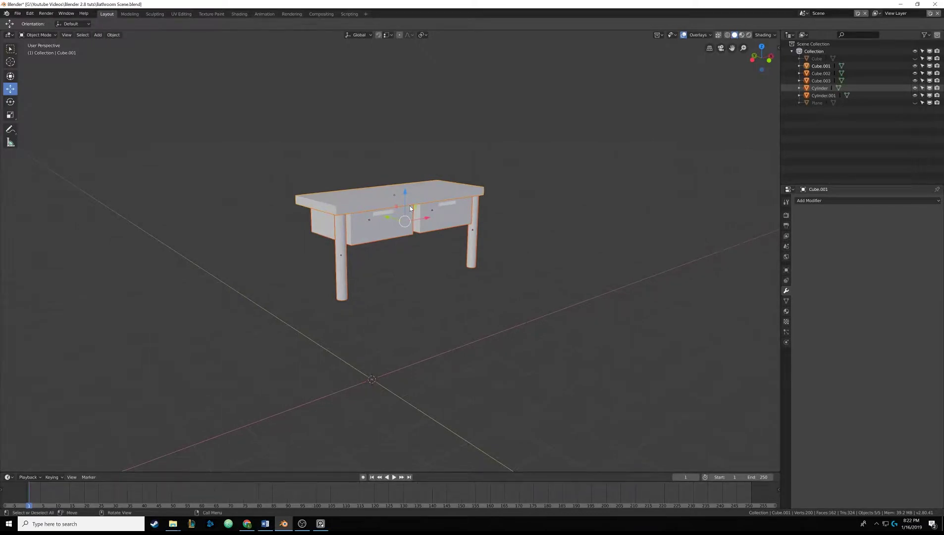
key(ctrl+j)
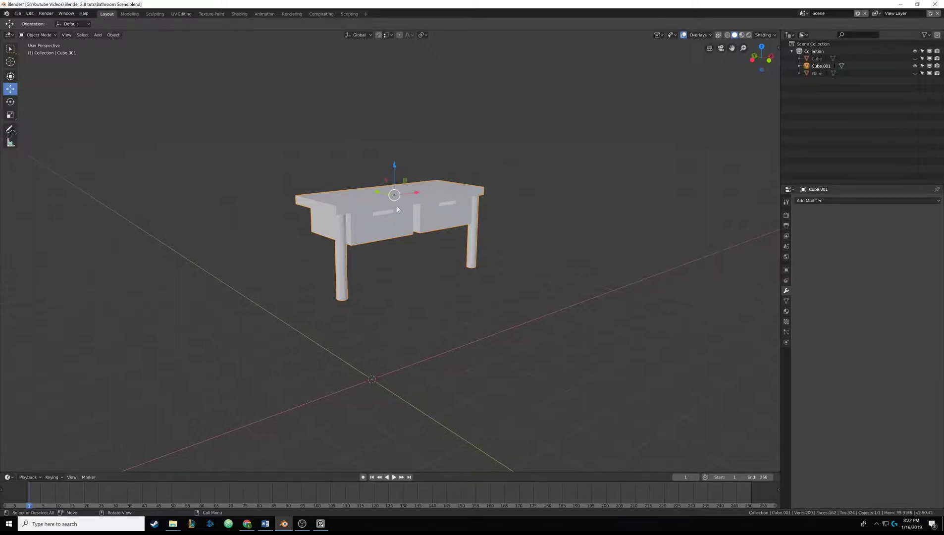
key(g)
right_click(404, 165)
Inspect the joined table from several angles and examine the vanity's countertop, drawers and legs in the reference photo
middle_drag(422, 248, 312, 174)
middle_drag(268, 213, 138, 201)
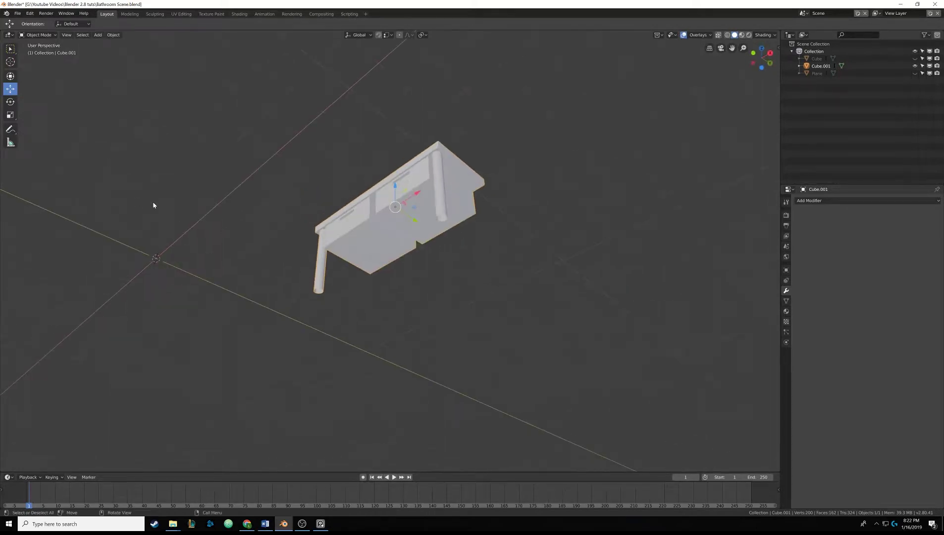
mouse_move(393, 212)
middle_down()
mouse_move(351, 232)
mouse_move(315, 230)
mouse_move(369, 266)
mouse_move(277, 255)
mouse_move(348, 255)
mouse_move(390, 216)
middle_up()
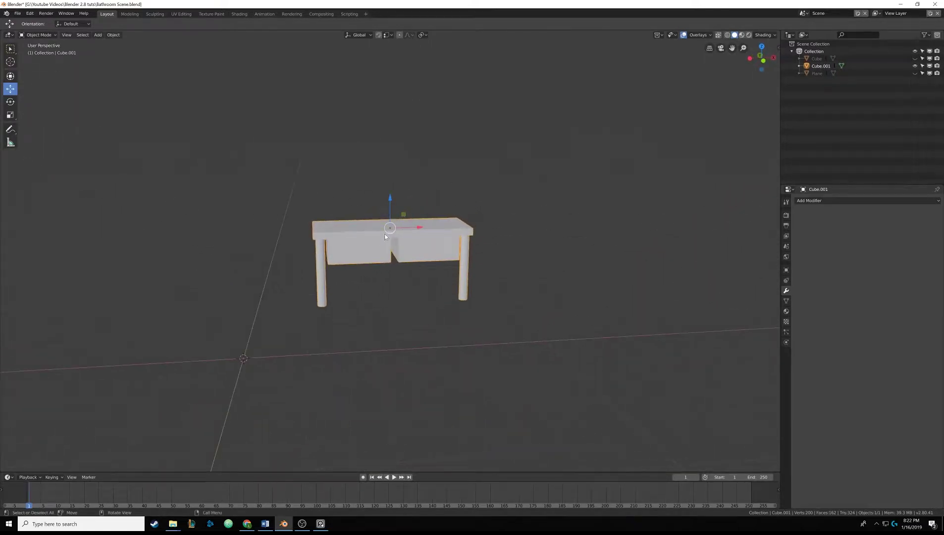
key(alt+Tab)
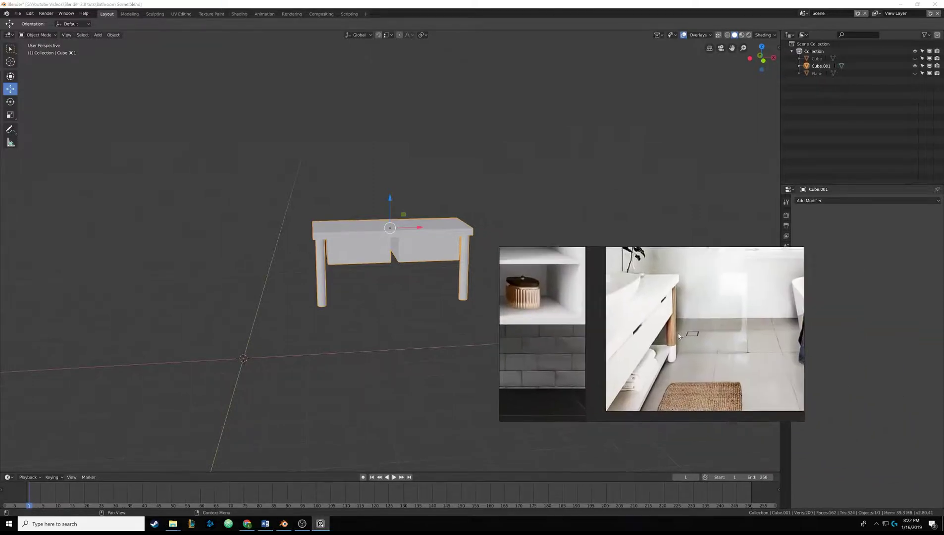
scroll(443, 279, up, 3)
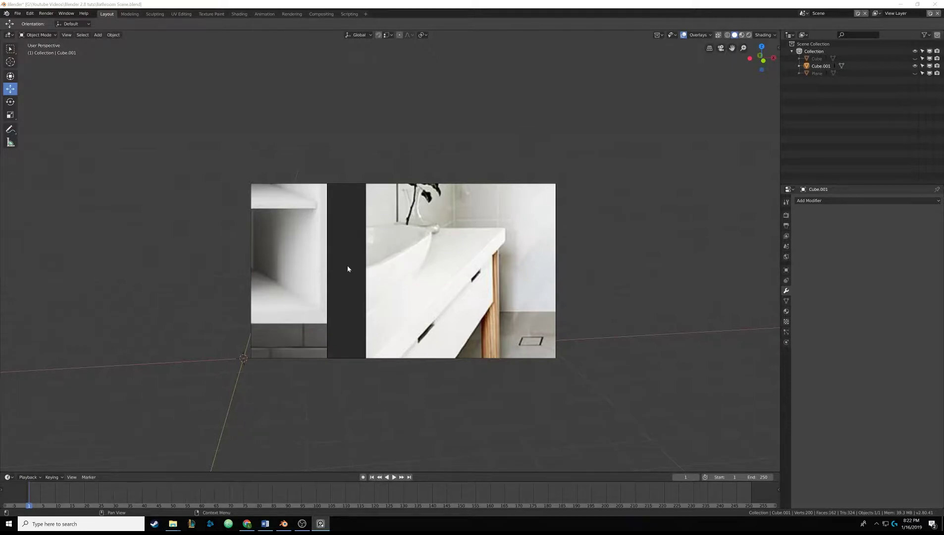
scroll(307, 269, down, 3)
right_drag(359, 283, 943, 327)
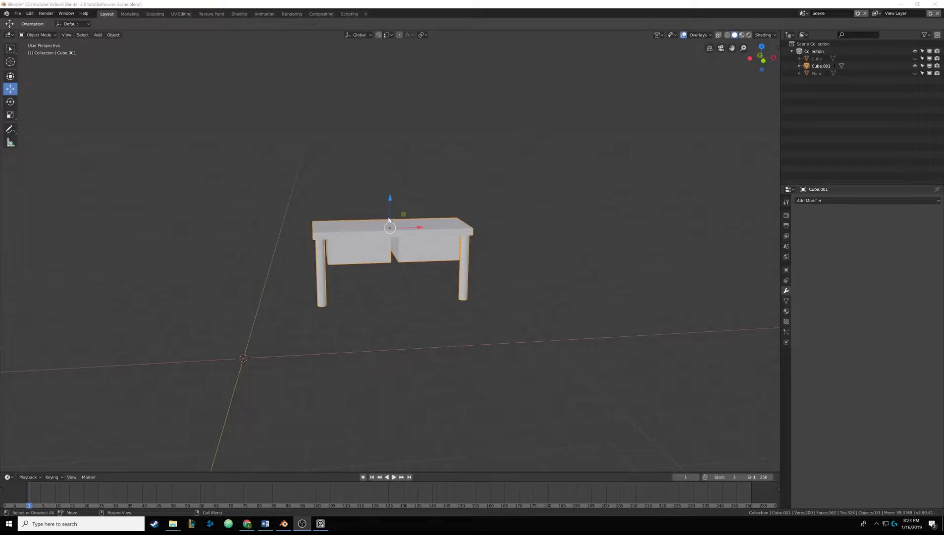
Add a cube mesh at the world origin and scale it uniformly to about 0.22 in Edit Mode
middle_drag(392, 224, 398, 203)
key(alt+a)
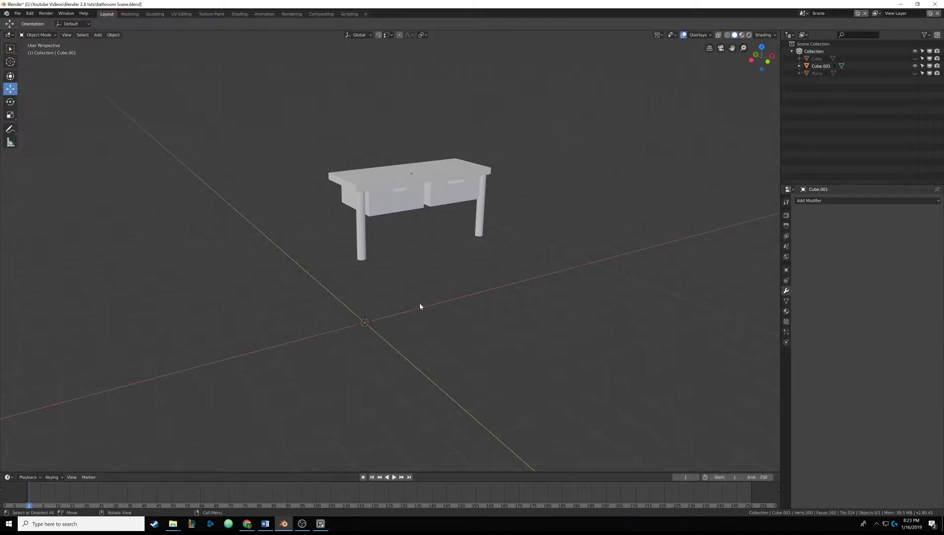
key(shift+a)
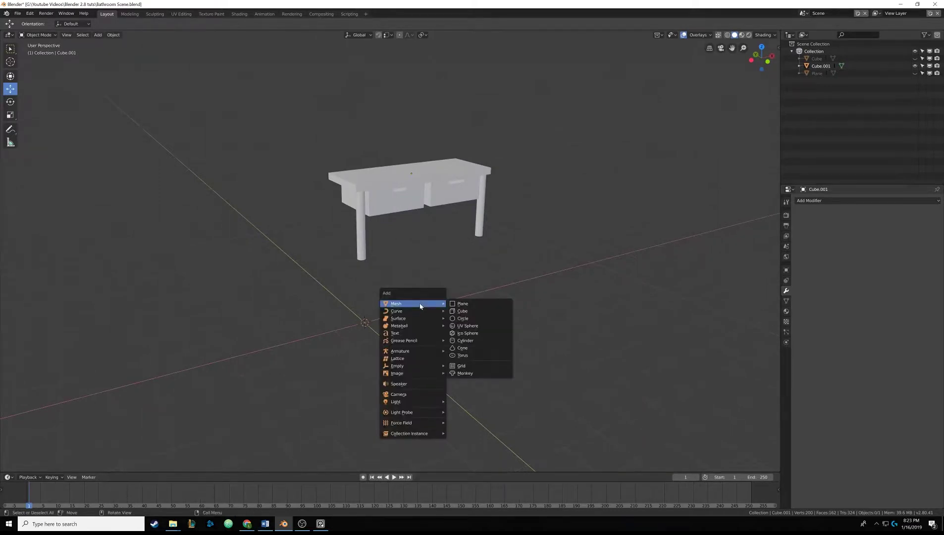
click(480, 311)
middle_drag(358, 310, 518, 332)
key(Tab)
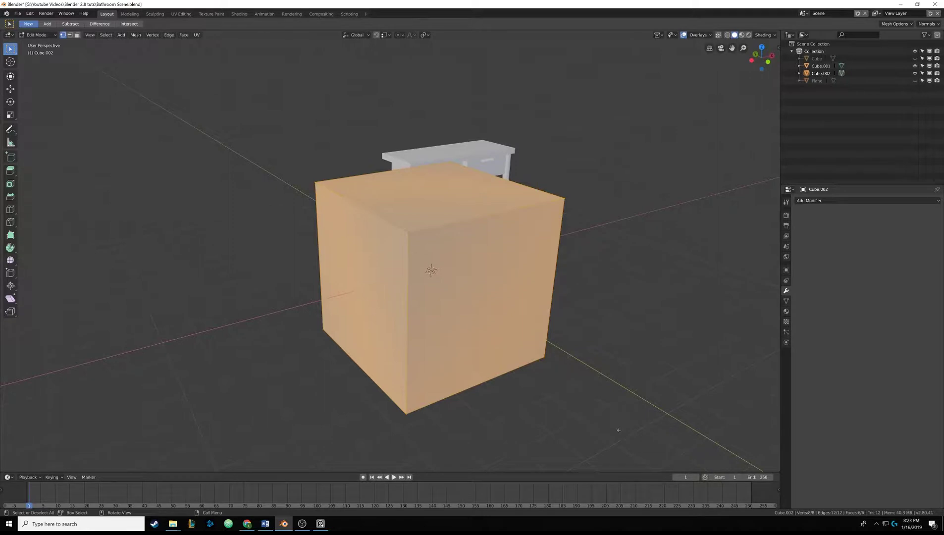
key(s)
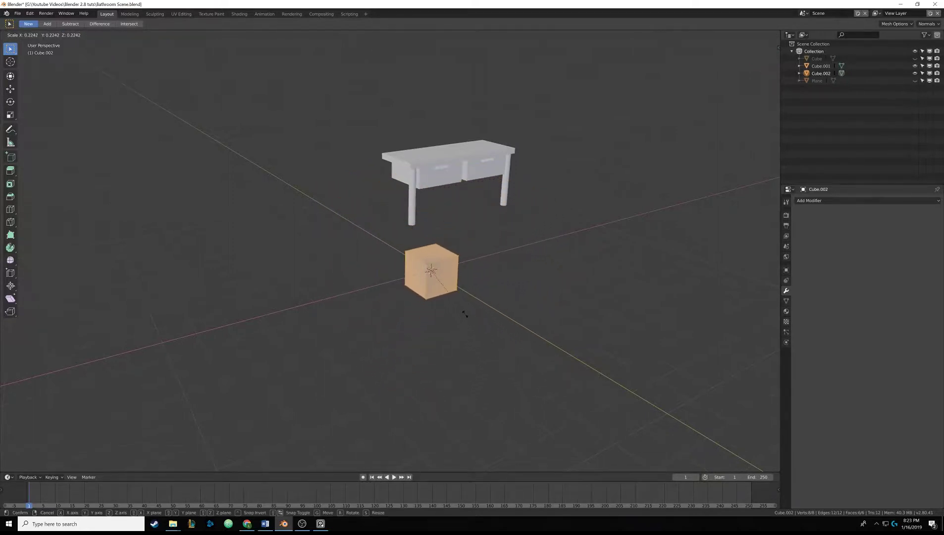
click(465, 314)
Move the small cube in Object Mode along the X axis to in front of the table, and switch to the left orthographic view
middle_drag(465, 278, 458, 295)
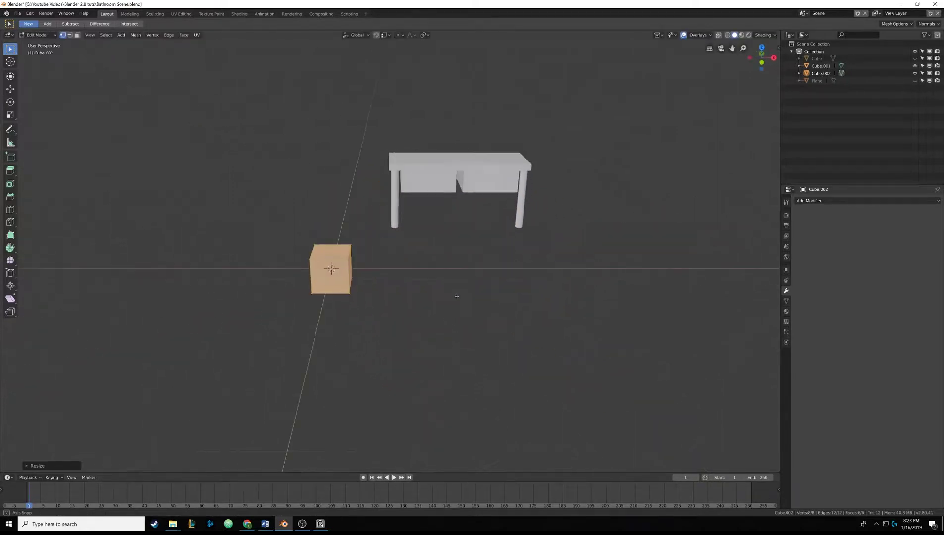
key(Tab)
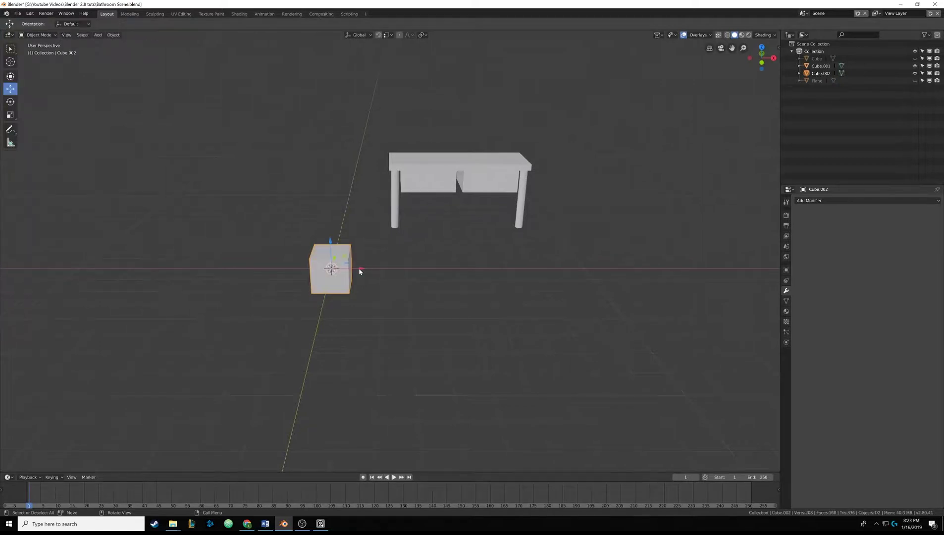
drag(360, 271, 501, 272)
middle_drag(500, 272, 496, 249)
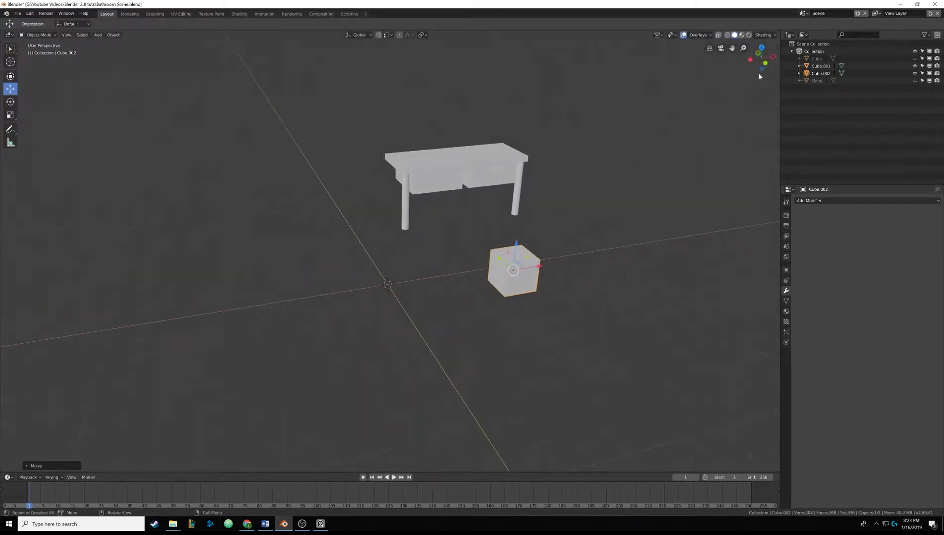
click(751, 59)
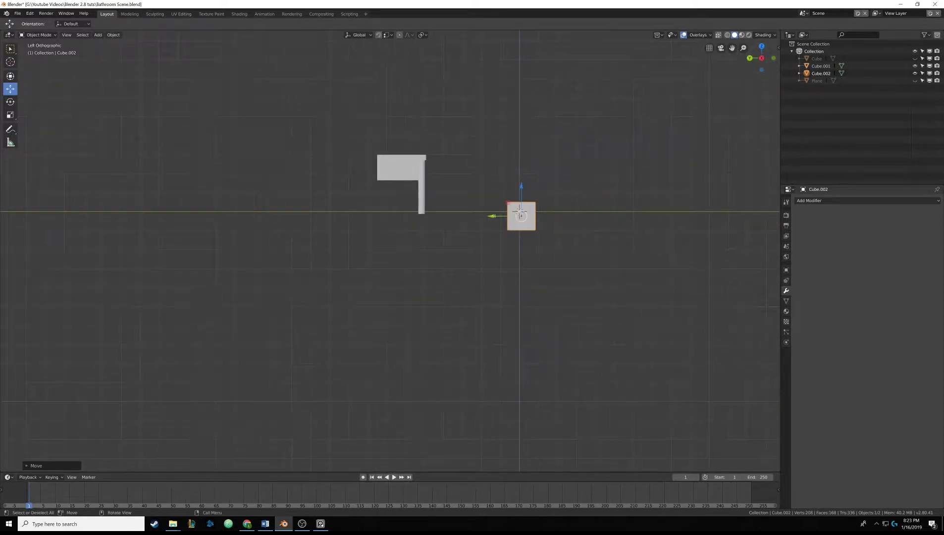
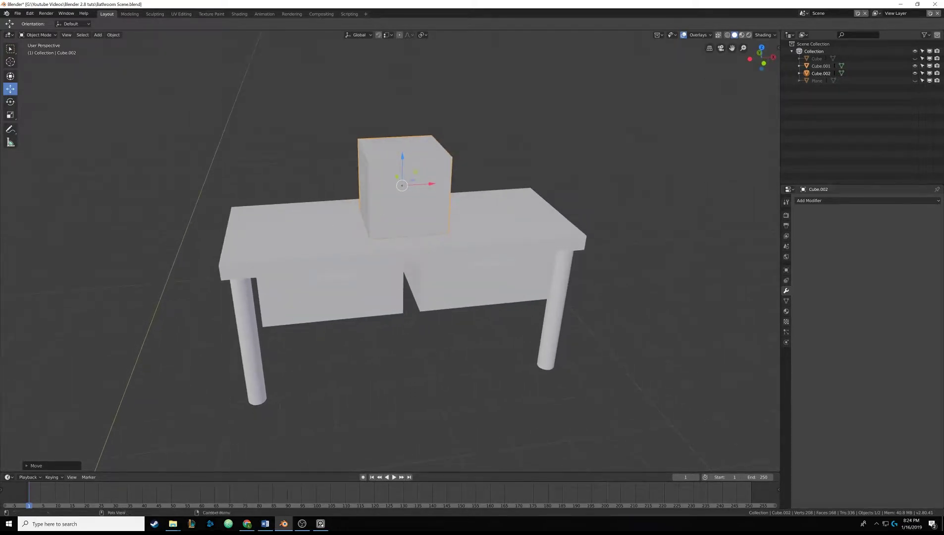
Check the sink in the reference photo and widen the cube above the tabletop along the X axis in Edit Mode
click(321, 524)
right_drag(855, 379, 548, 280)
scroll(548, 280, up, 3)
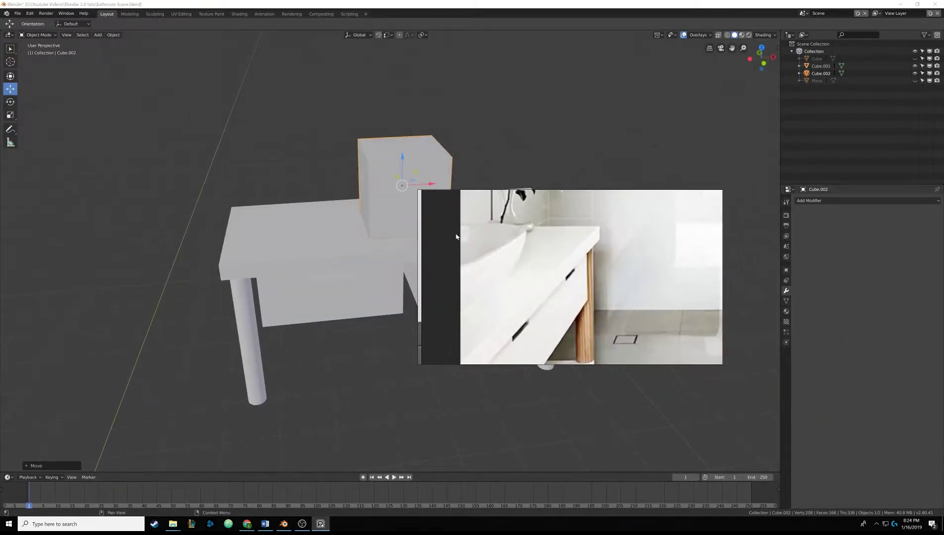
drag(464, 280, 943, 399)
mouse_move(455, 220)
middle_down()
mouse_move(401, 204)
mouse_move(422, 216)
mouse_move(465, 207)
middle_up()
key(Tab)
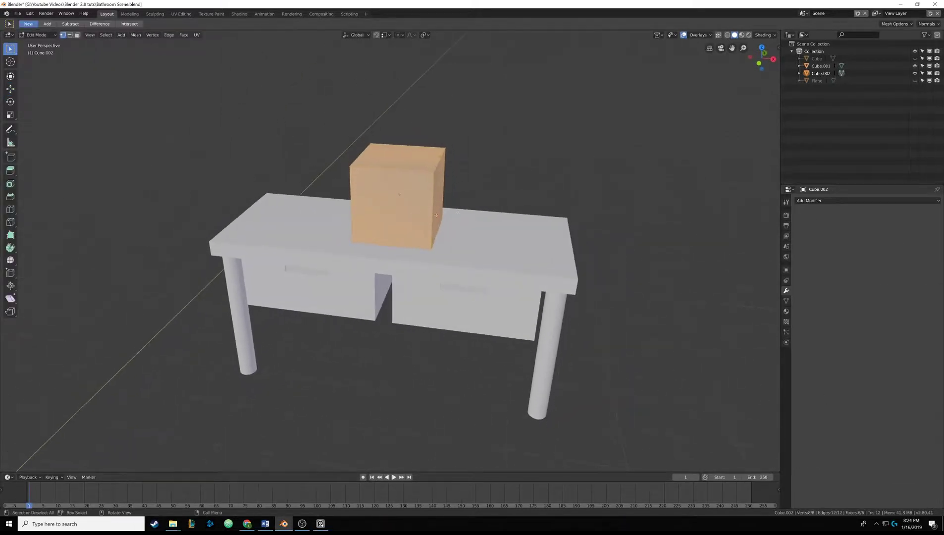
key(s)
key(x)
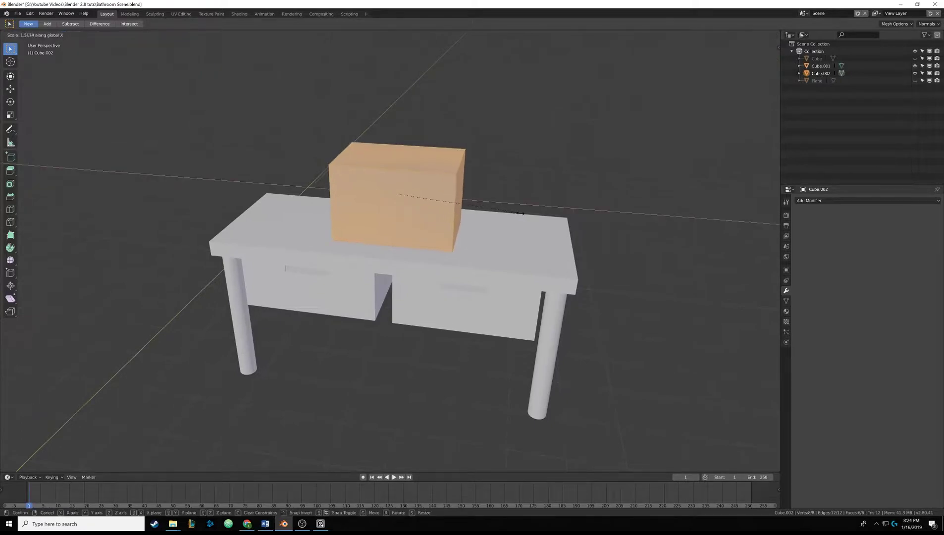
click(530, 356)
key(s)
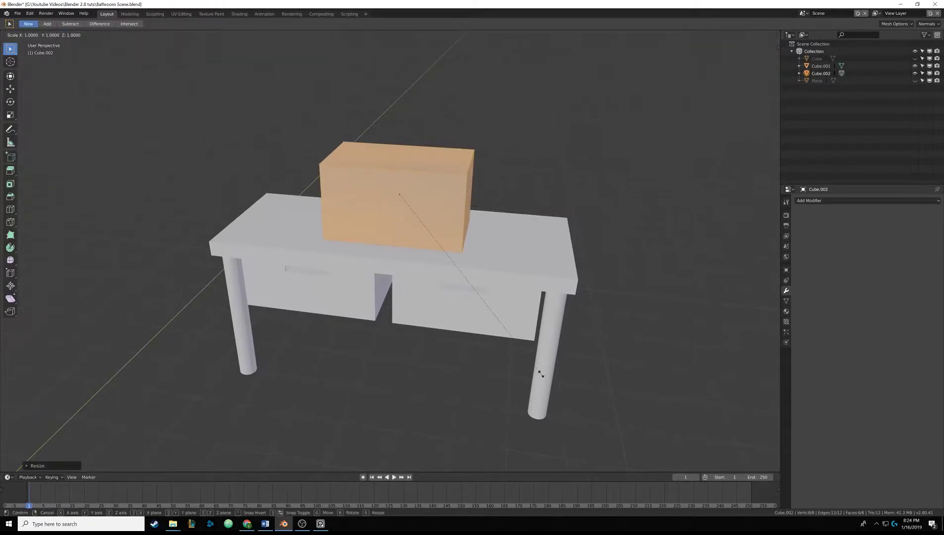
key(z)
right_click(457, 289)
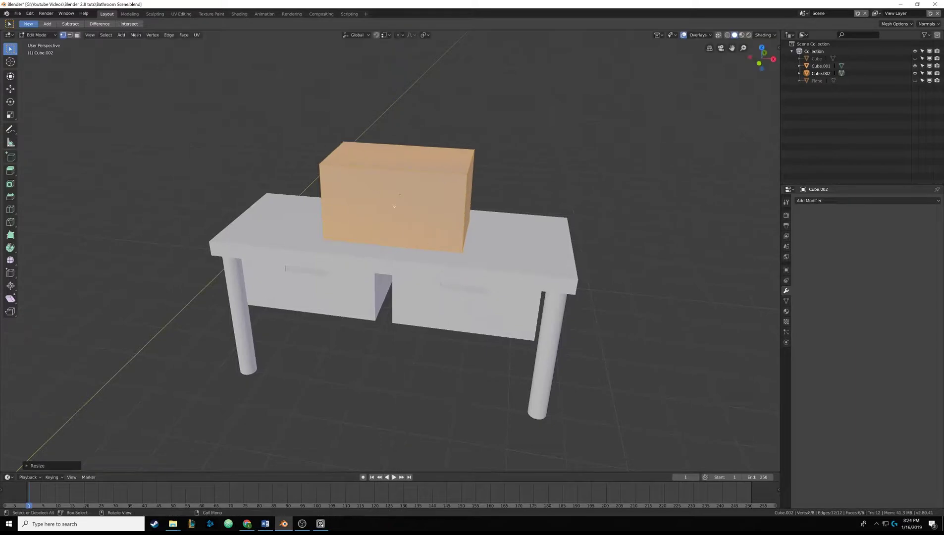
middle_drag(452, 284, 426, 248)
key(s)
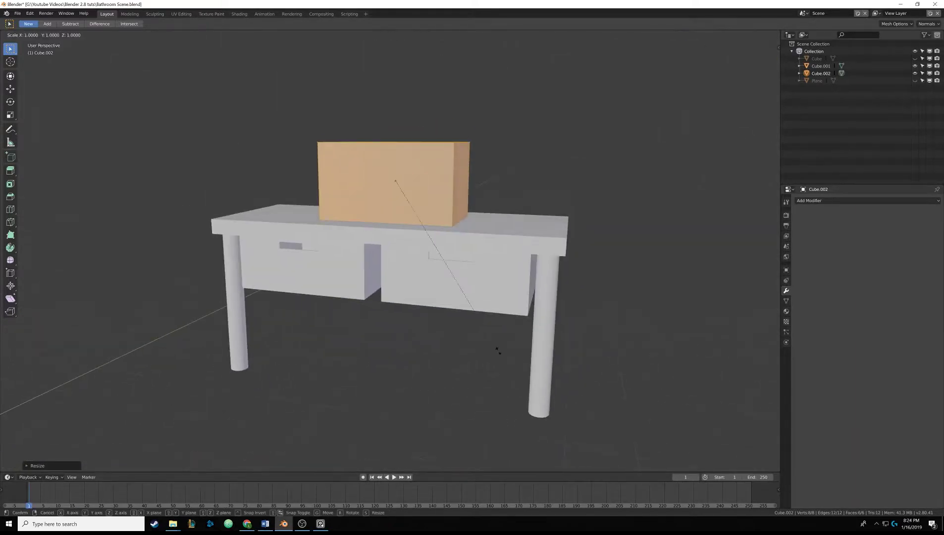
key(z)
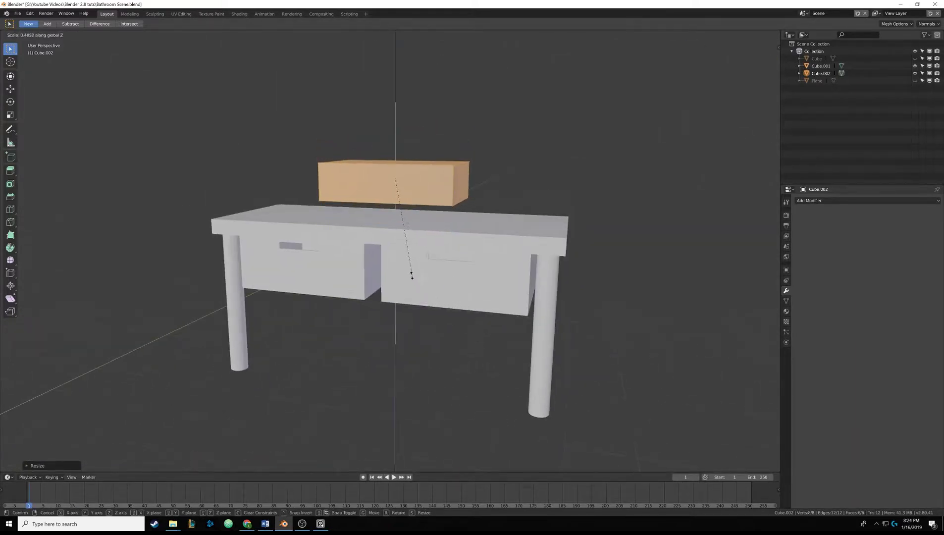
key(Escape)
Select the widened box's top face and move it down along the Z axis to make the box shallower
middle_drag(402, 260, 409, 293)
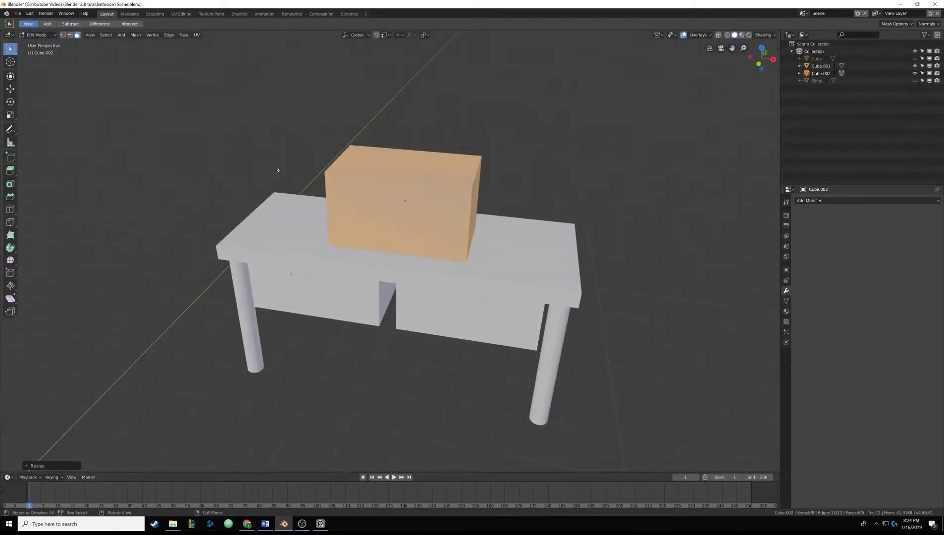
click(407, 161)
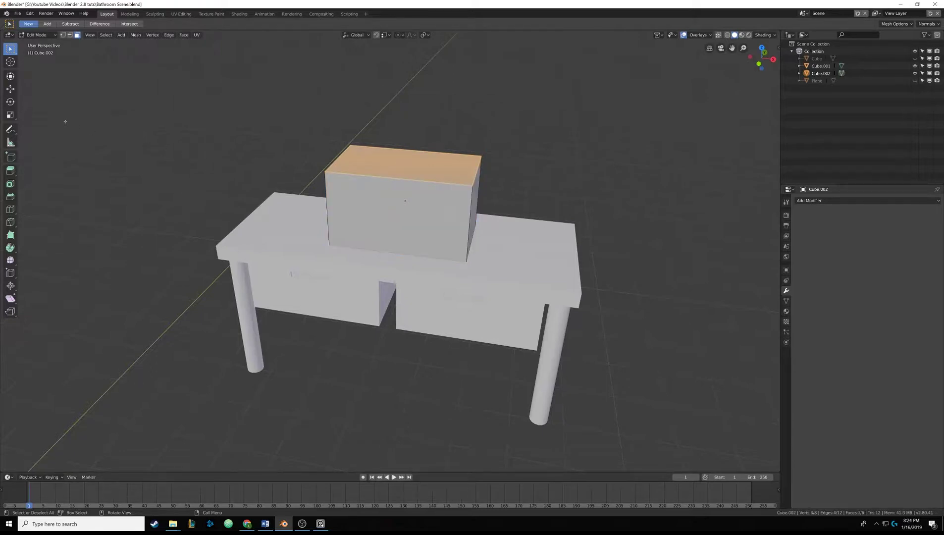
click(10, 89)
middle_drag(182, 127, 326, 153)
drag(401, 136, 399, 157)
middle_drag(400, 158, 506, 221)
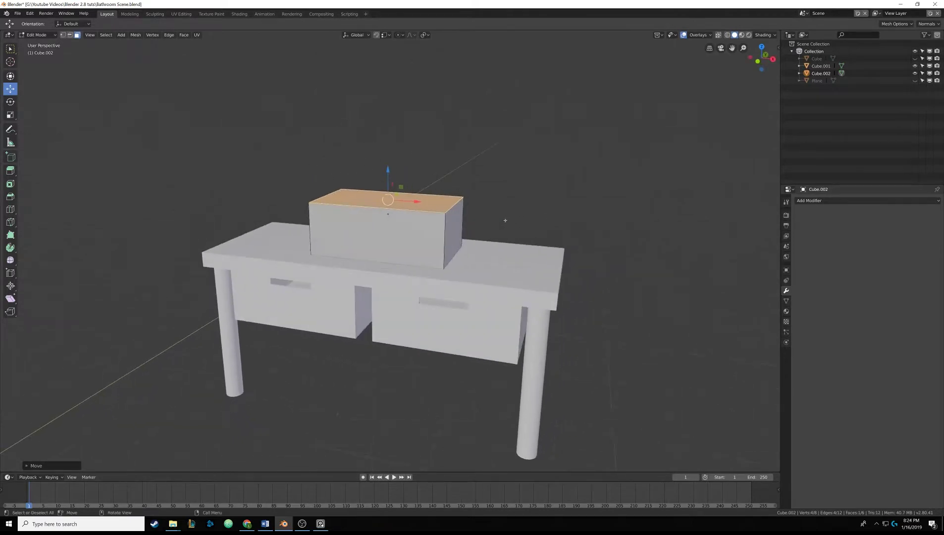
Scale the whole box to about 0.69 along the X axis and lower its top face slightly along Z
key(a)
key(s)
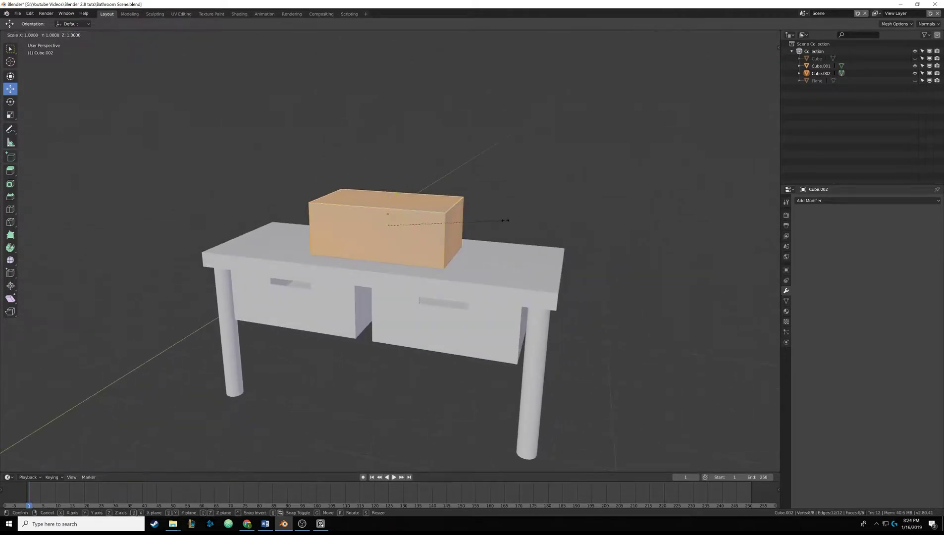
key(x)
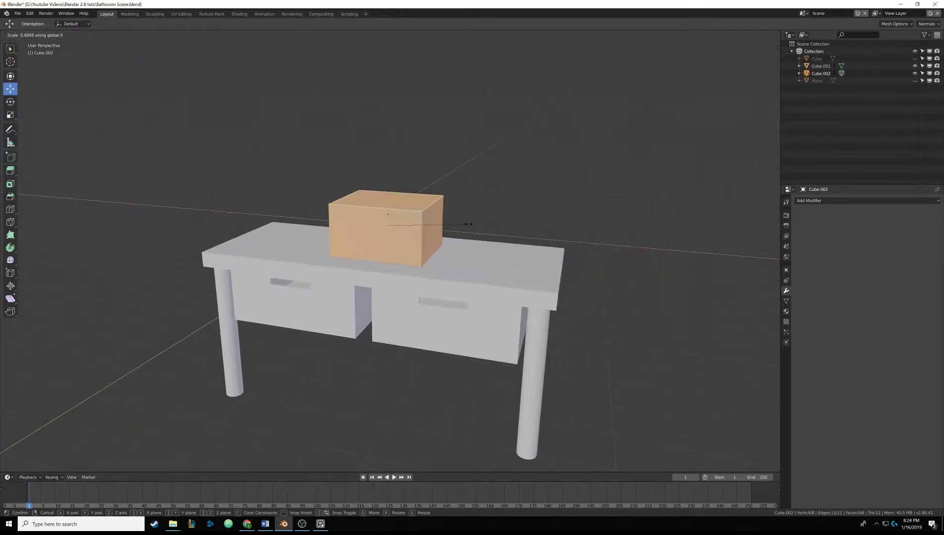
click(470, 224)
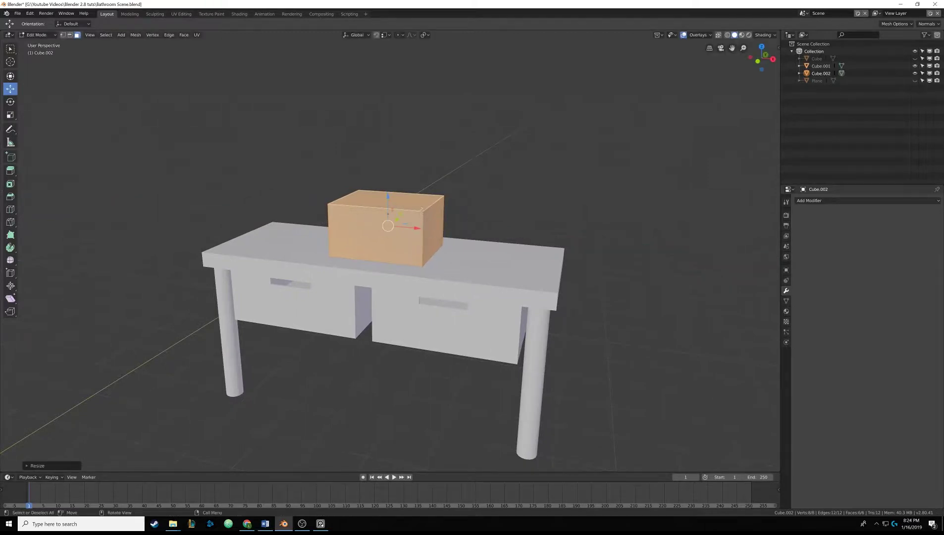
click(414, 201)
drag(388, 169, 388, 181)
Compare the box with the shape of the sink basin in the reference photo
middle_drag(473, 228, 414, 237)
scroll(414, 212, up, 3)
right_drag(943, 416, 478, 271)
scroll(476, 267, up, 3)
middle_drag(440, 260, 477, 271)
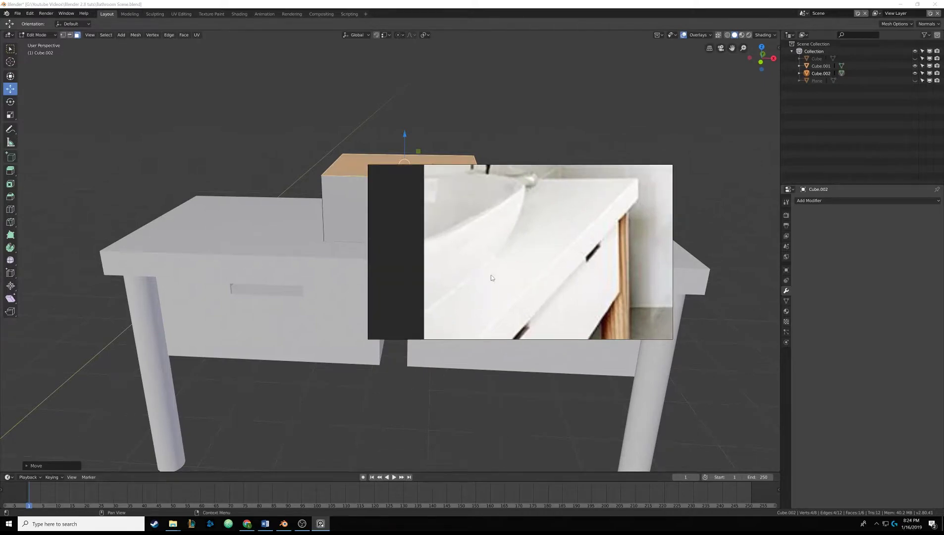
right_drag(443, 277, 943, 441)
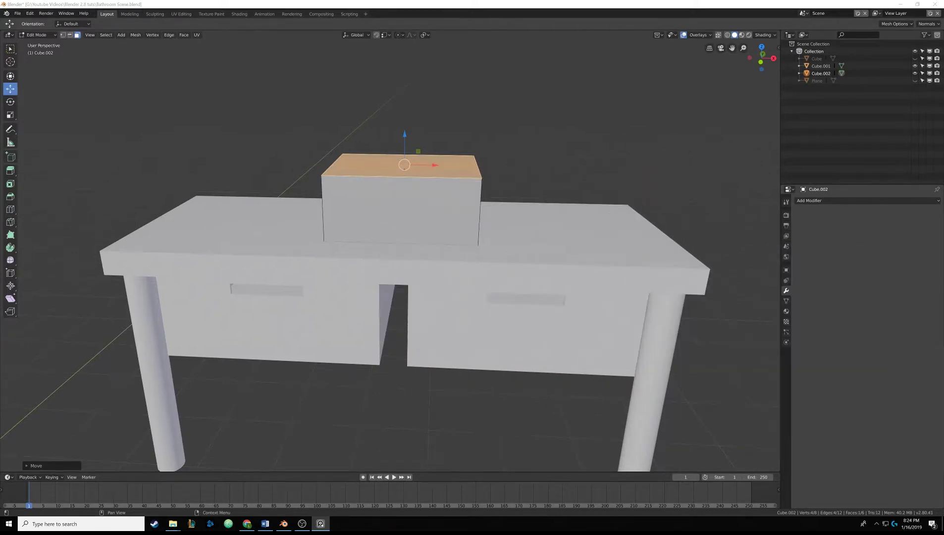
Select only the box's bottom face using wireframe shading, and return to solid shading
middle_drag(479, 220, 415, 211)
key(alt+a)
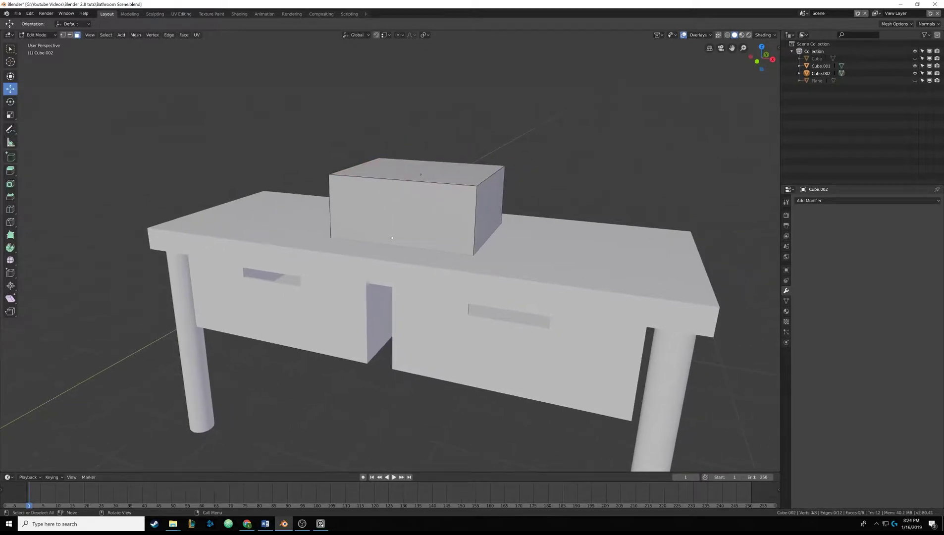
key(z)
click(352, 238)
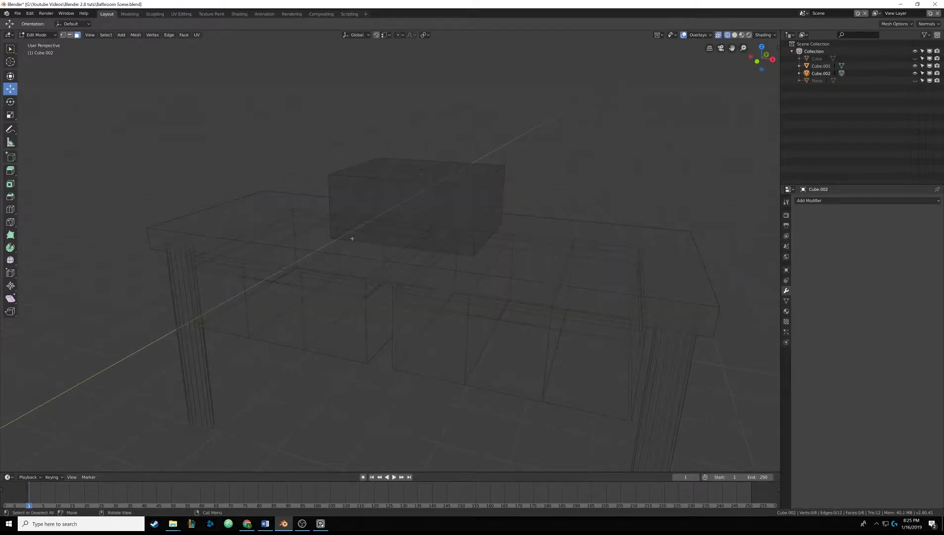
mouse_move(400, 232)
middle_down()
mouse_move(425, 238)
mouse_move(413, 194)
mouse_move(420, 220)
mouse_move(493, 241)
middle_up()
click(416, 188)
key(shift+z)
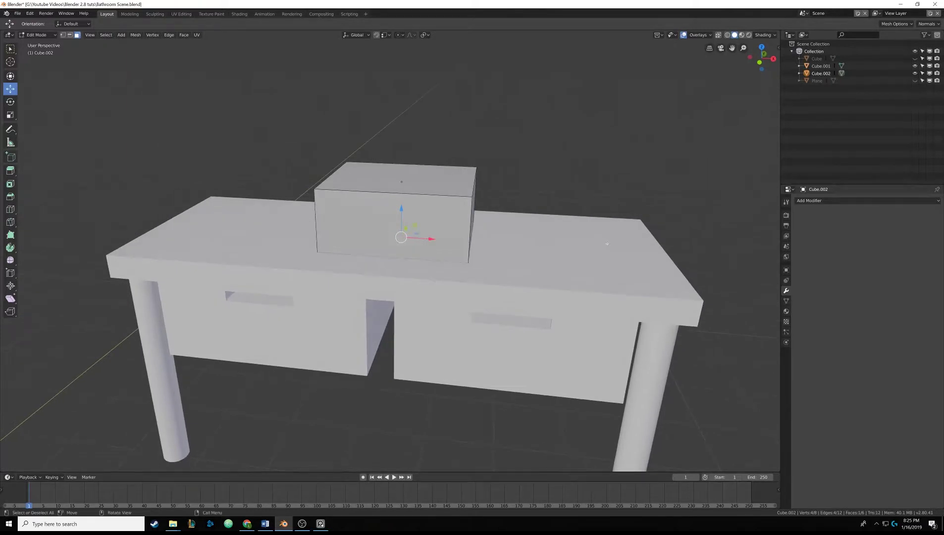
key(s)
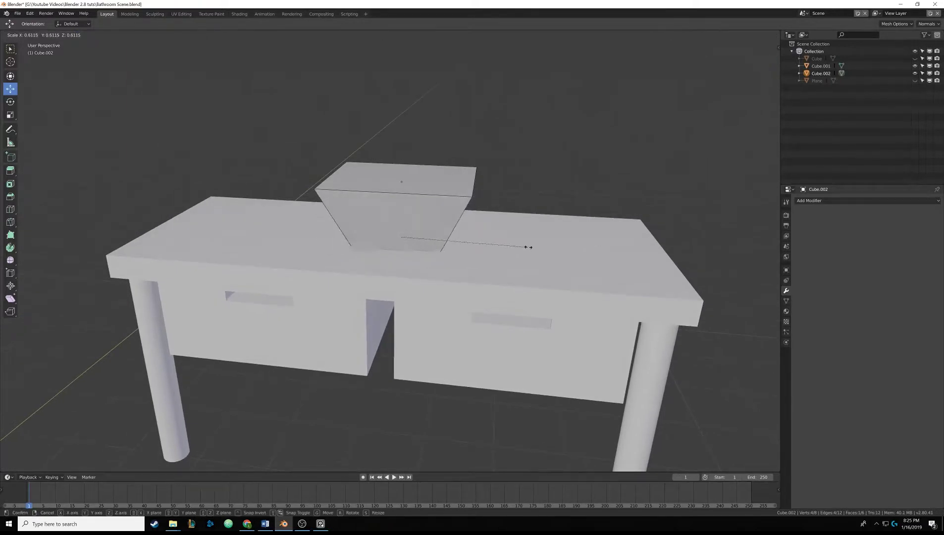
right_click(492, 251)
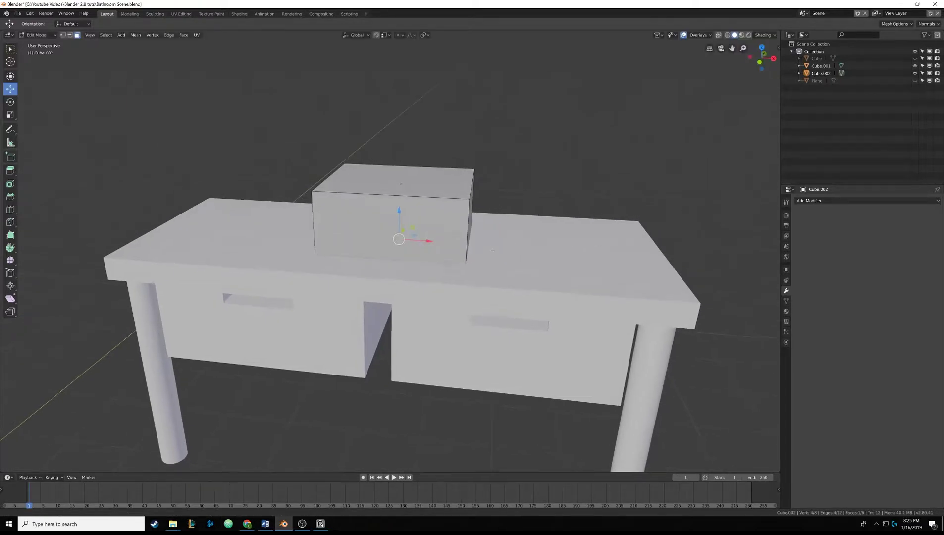
scroll(491, 251, up, 5)
key(s)
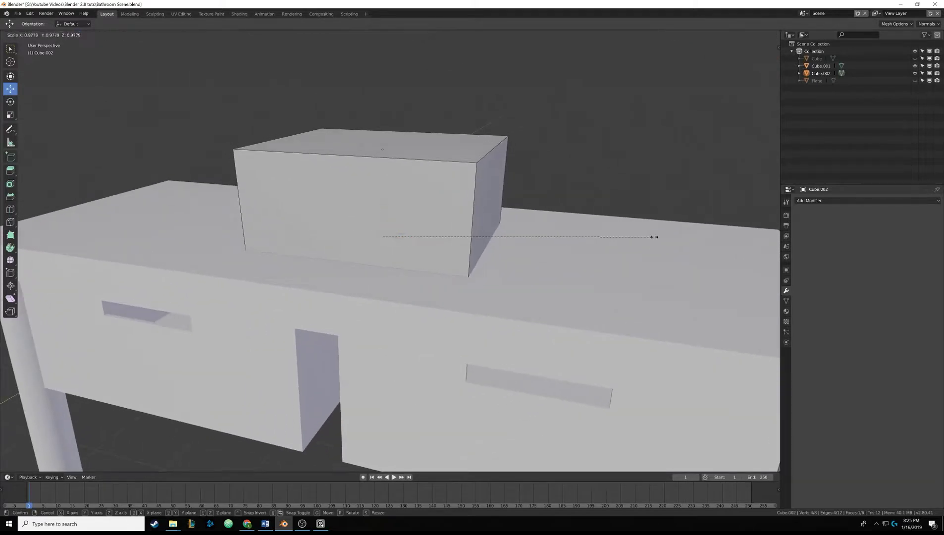
right_click(595, 242)
scroll(595, 243, down, 5)
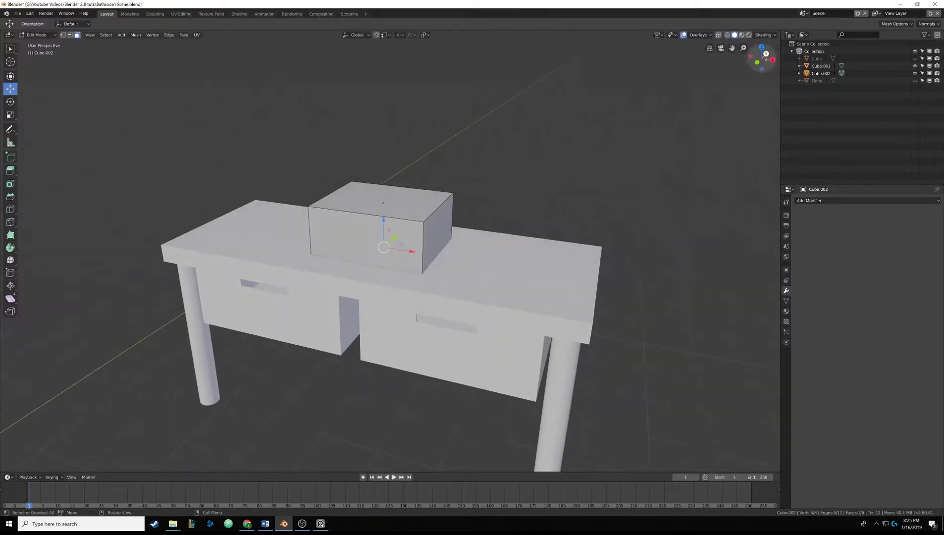
scroll(387, 274, up, 3)
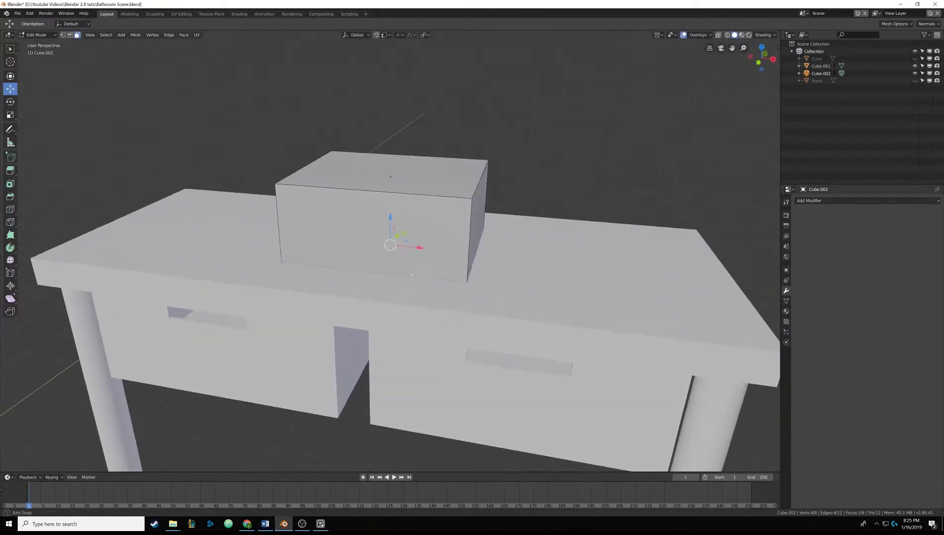
Taper the box by scaling its bottom face to about 0.7, then lower the top face along Z and return to Object Mode
key(s)
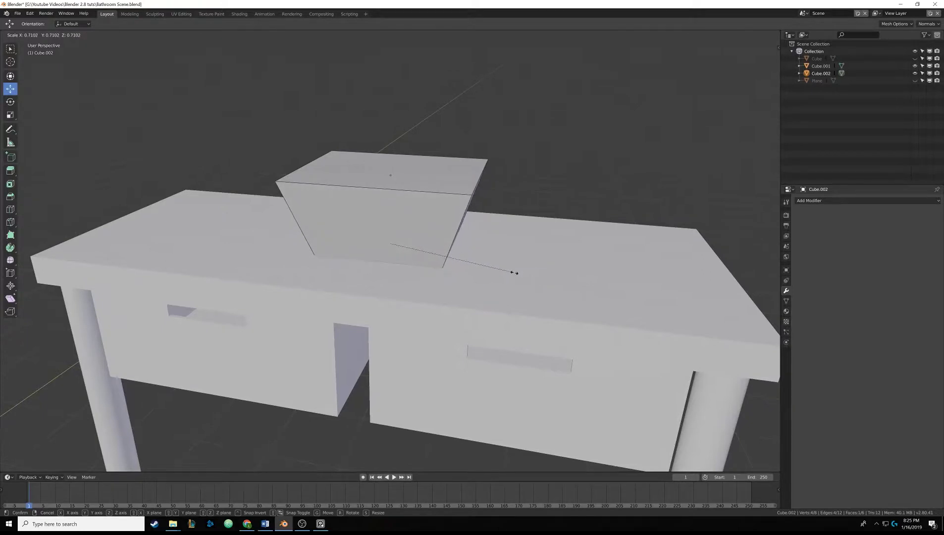
click(509, 271)
click(410, 169)
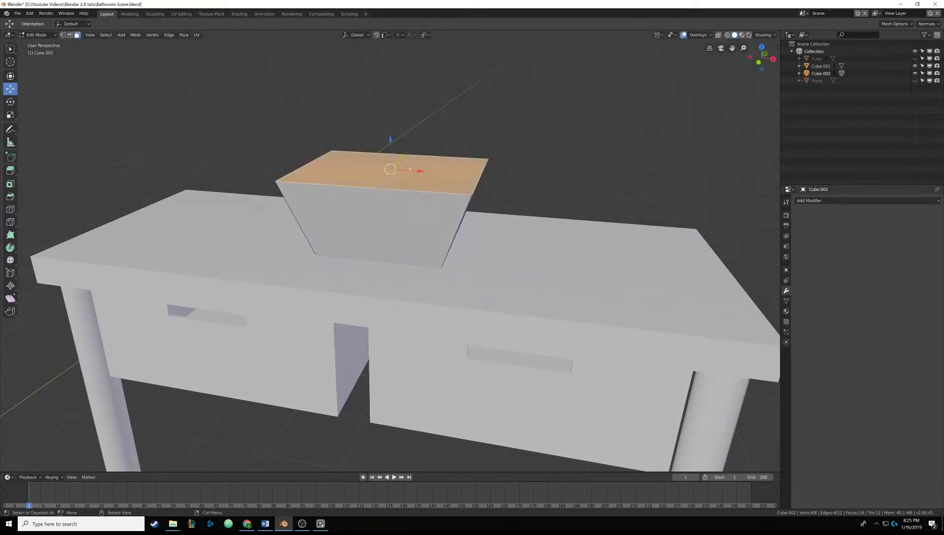
drag(391, 139, 395, 156)
middle_drag(395, 156, 369, 213)
key(Tab)
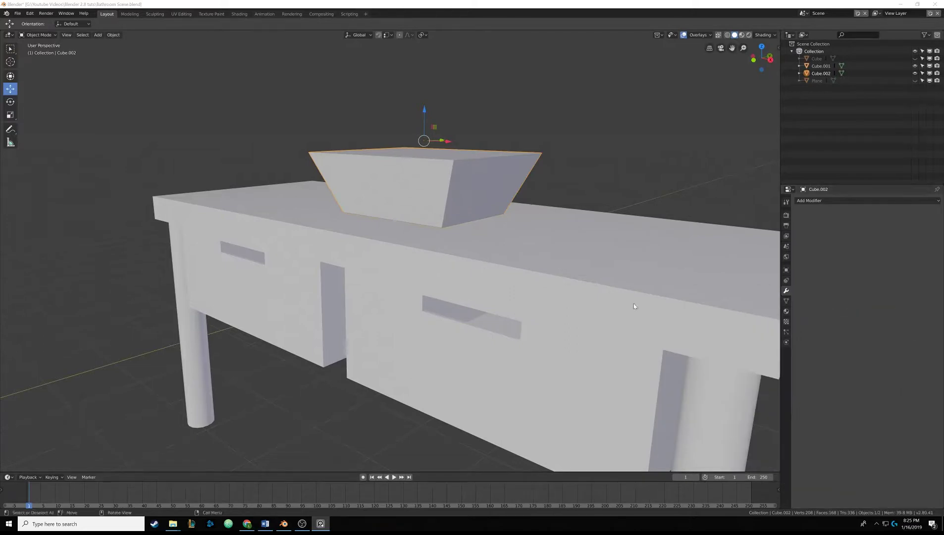
Inset the tapered box's top face by about 0.023 in Edit Mode to form the sink's rim
middle_drag(636, 307, 416, 225)
key(Tab)
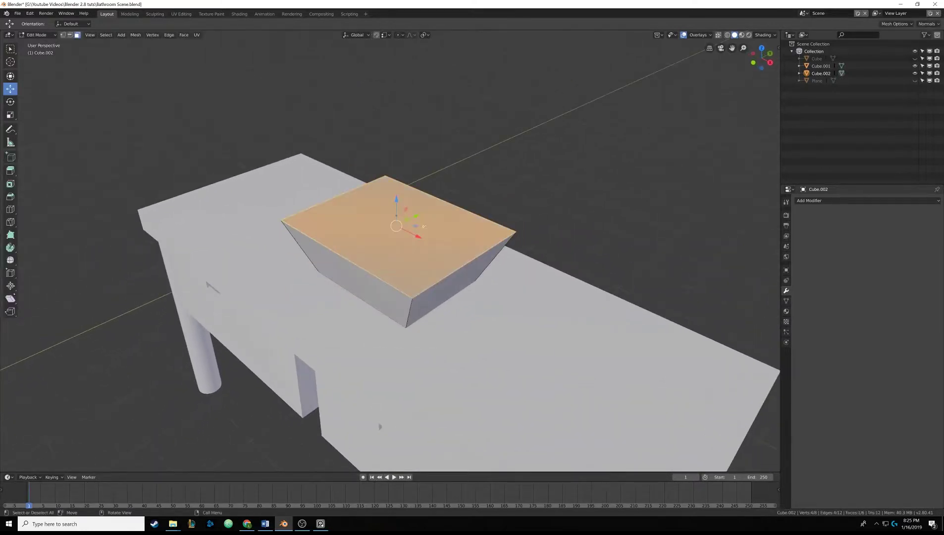
scroll(386, 242, up, 3)
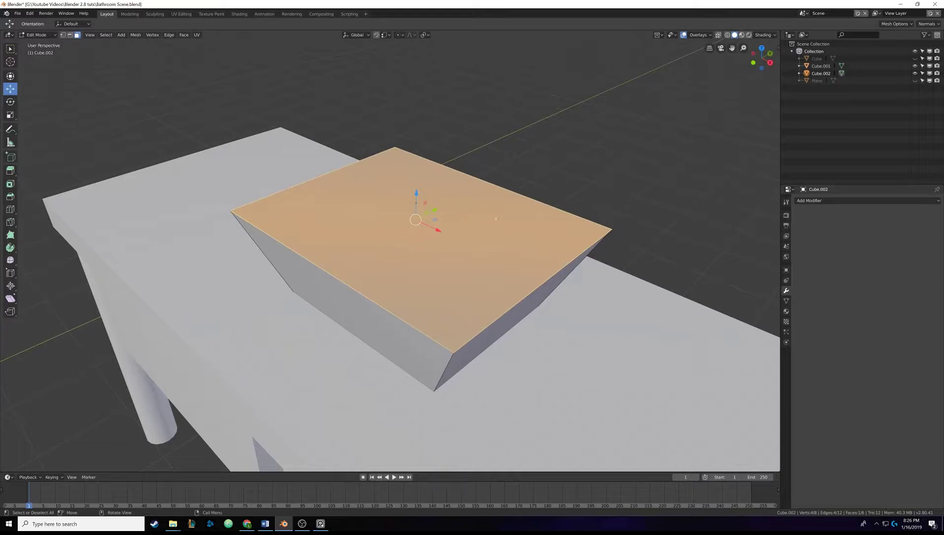
key(i)
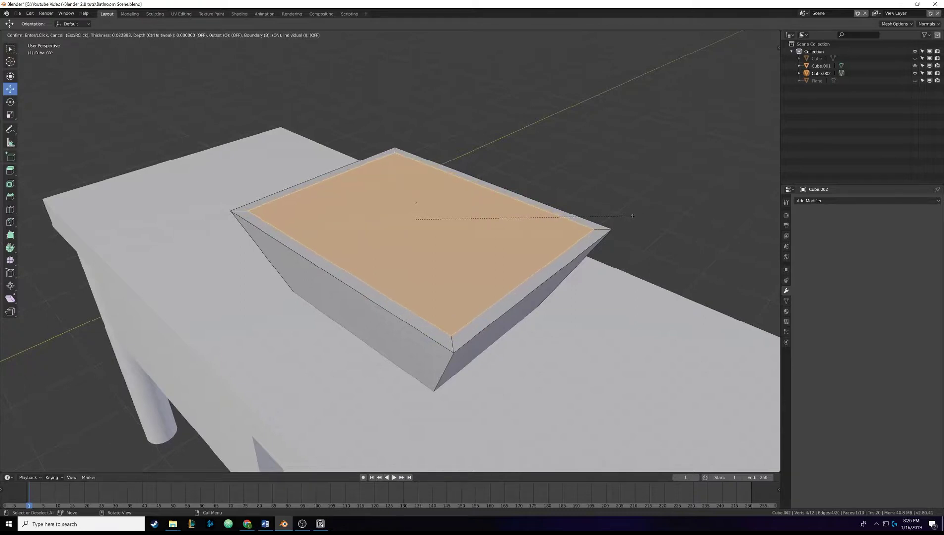
click(633, 216)
Extrude the inset top face downward about 0.44 ft to hollow out the basin, and inspect its outer sides
shift+middle_drag(480, 232, 486, 242)
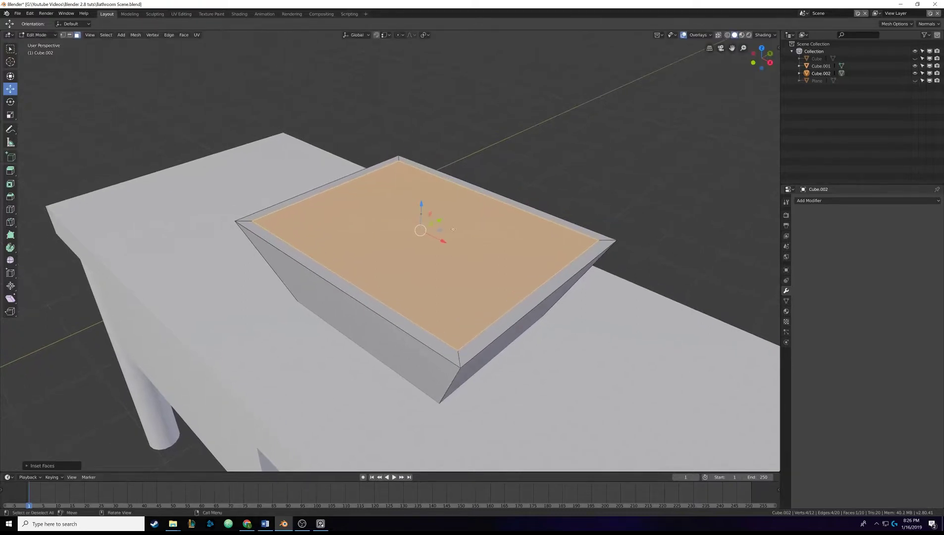
shift+middle_drag(486, 242, 449, 235)
scroll(448, 235, up, 1)
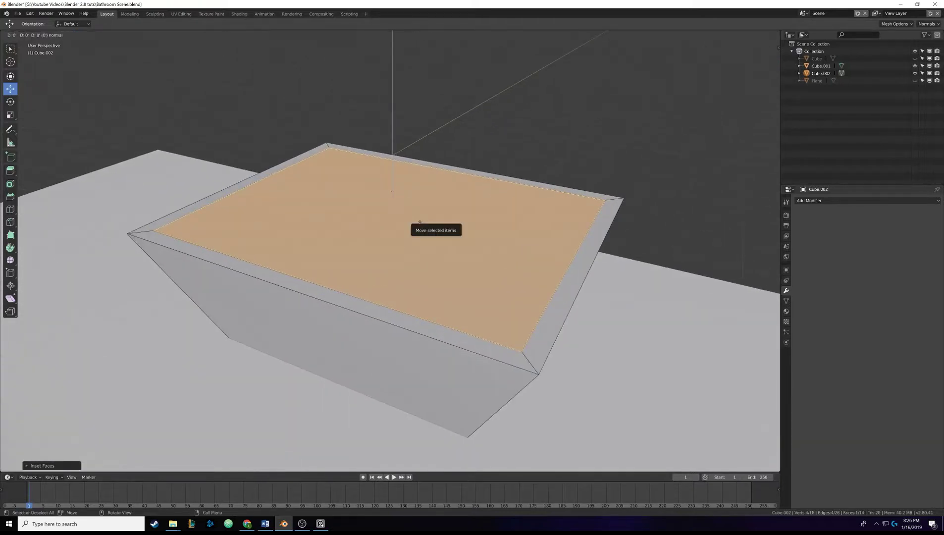
key(e)
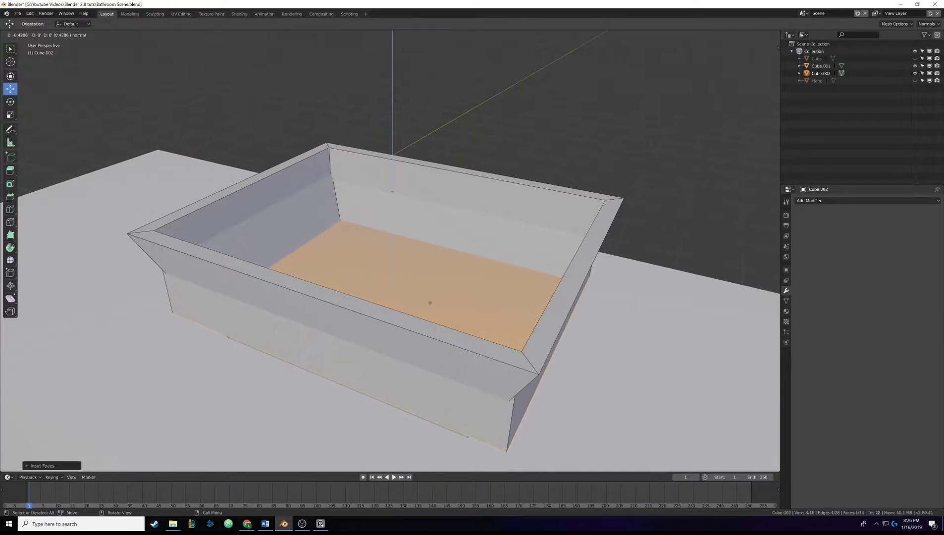
click(433, 306)
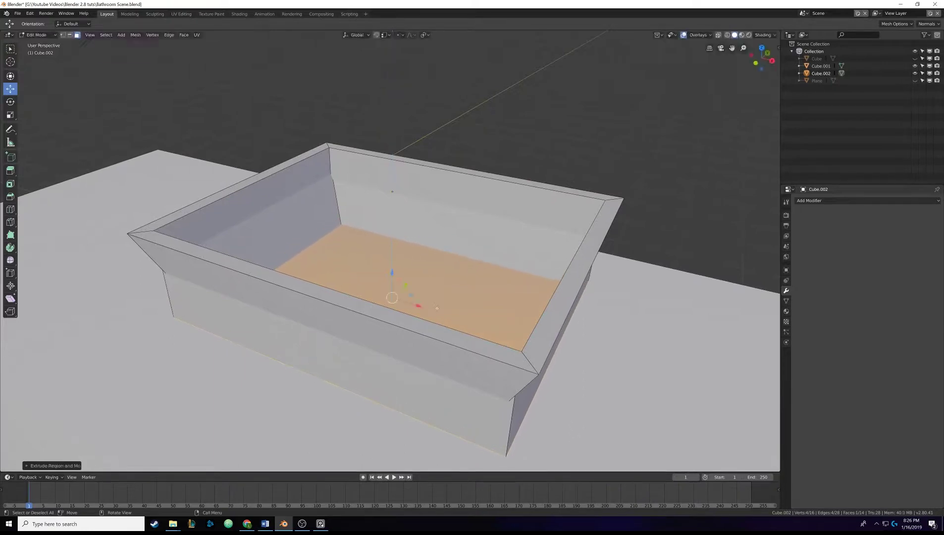
middle_drag(433, 306, 498, 311)
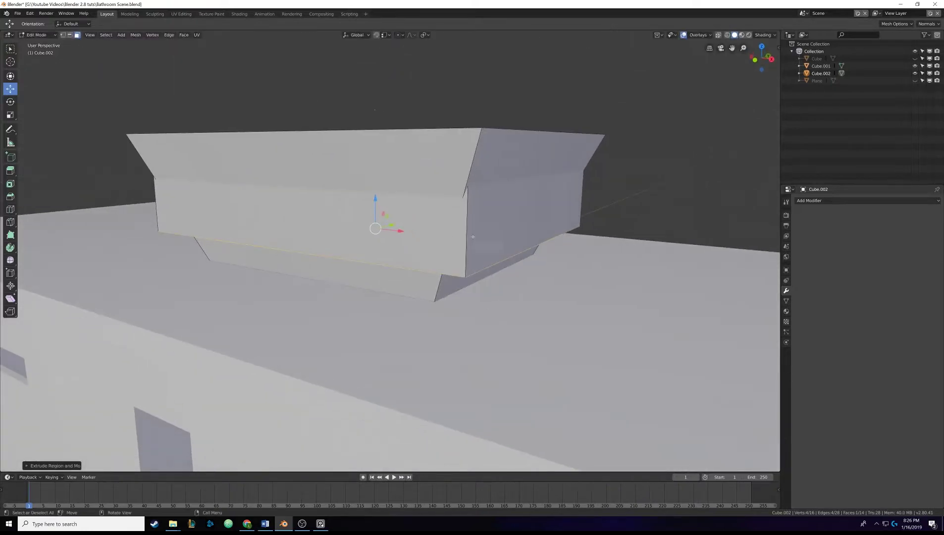
middle_drag(450, 248, 481, 288)
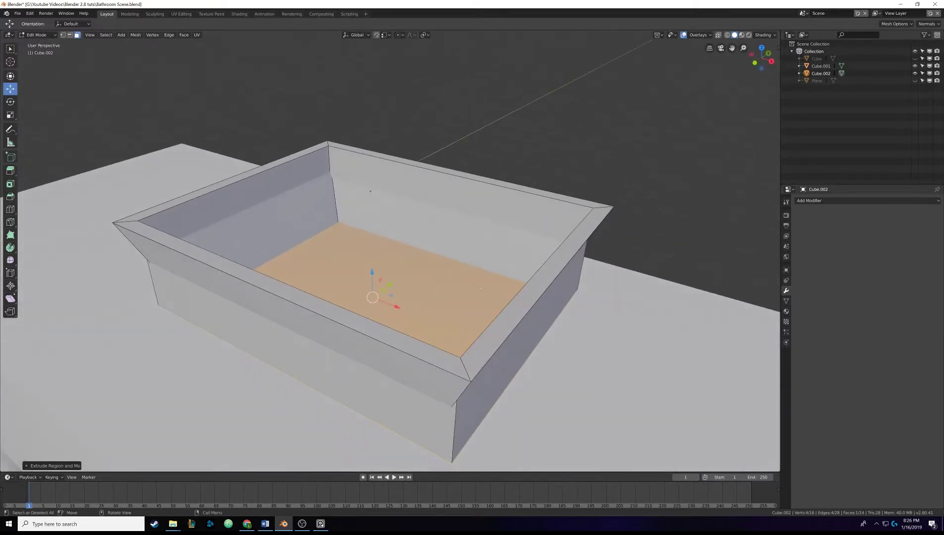
Scale the basin's inner floor face down to about 0.8 so the inner walls taper inside the outer shell
key(s)
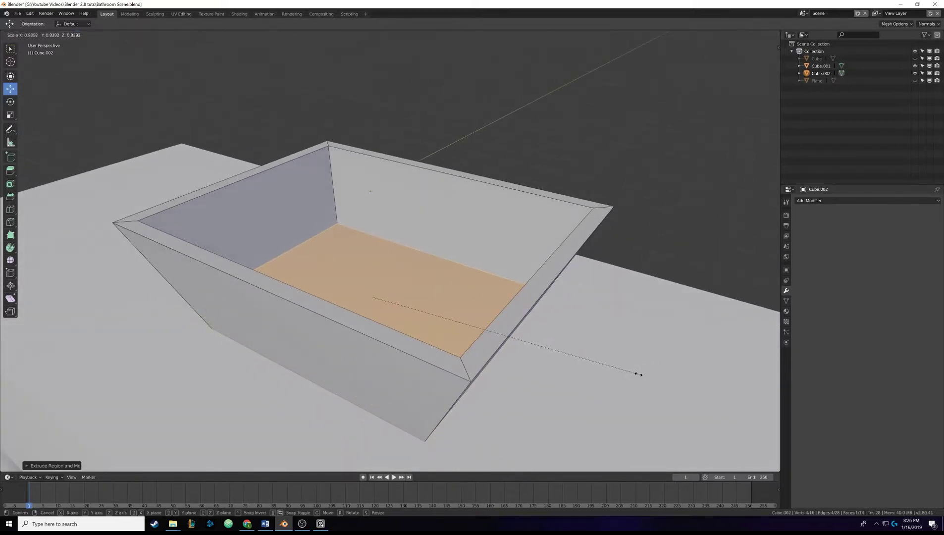
click(604, 369)
middle_drag(605, 369, 571, 346)
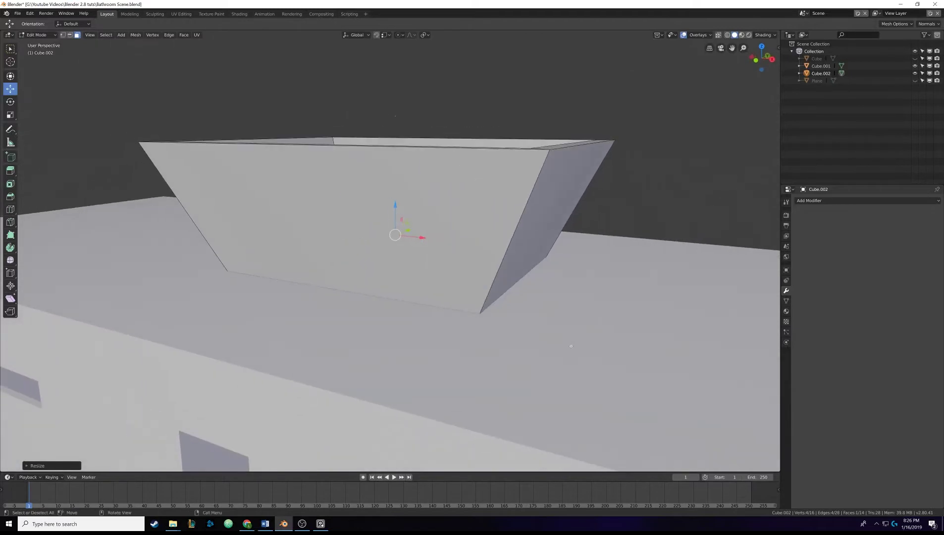
mouse_move(465, 266)
middle_down()
mouse_move(471, 297)
mouse_move(478, 295)
mouse_move(457, 261)
middle_up()
Switch to wireframe shading and lower the inner floor face along Z closer to the sink's outer base
key(z)
click(412, 262)
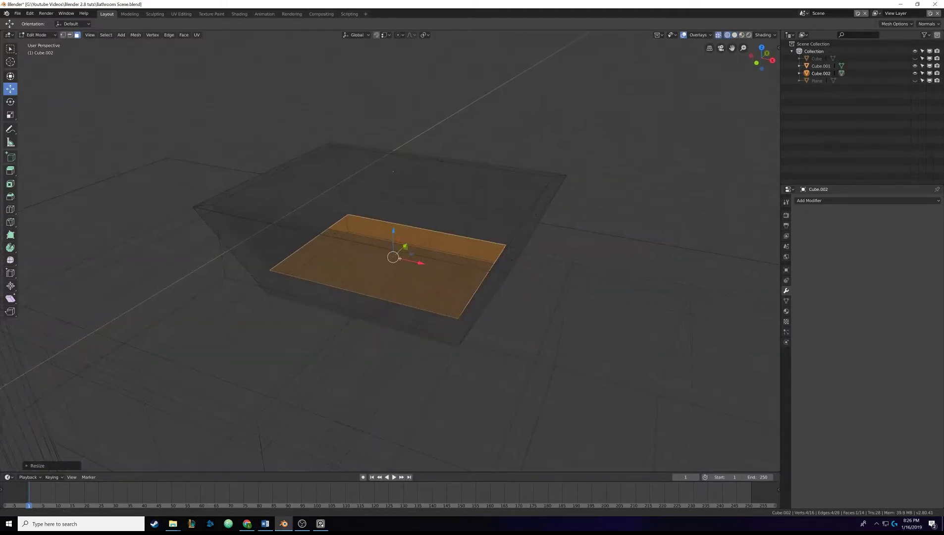
scroll(404, 268, up, 3)
middle_drag(402, 273, 400, 247)
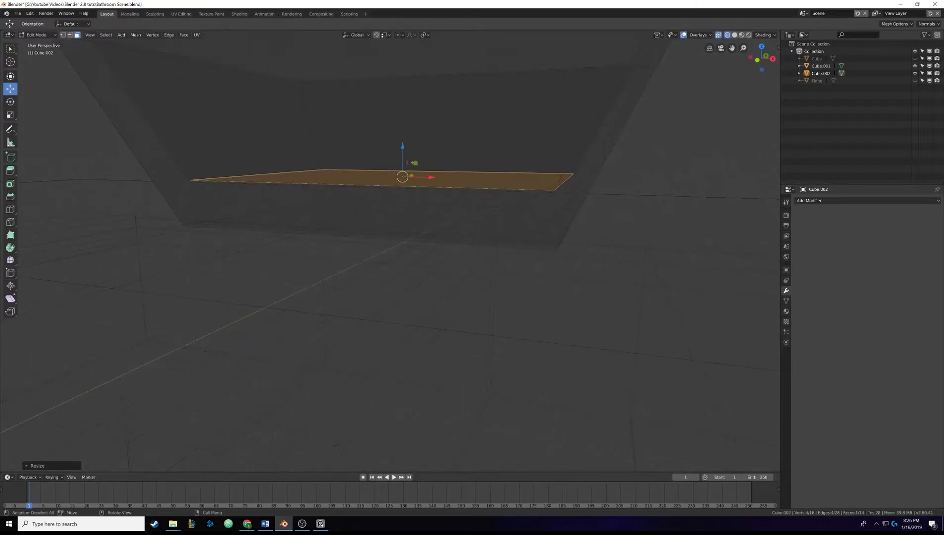
drag(403, 146, 401, 163)
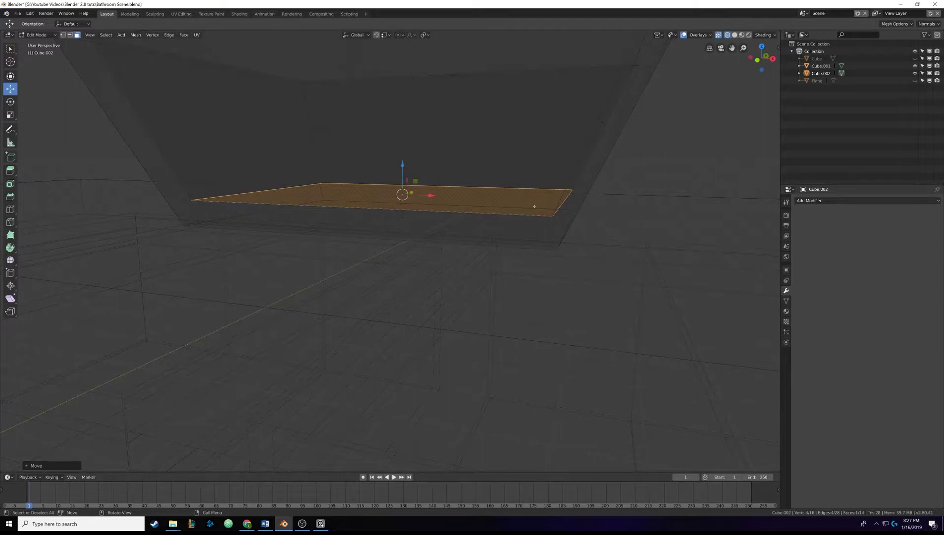
Fine-tune the inner floor face by scaling it to about 0.99, then moving and rescaling it slightly to even the wall thickness
key(s)
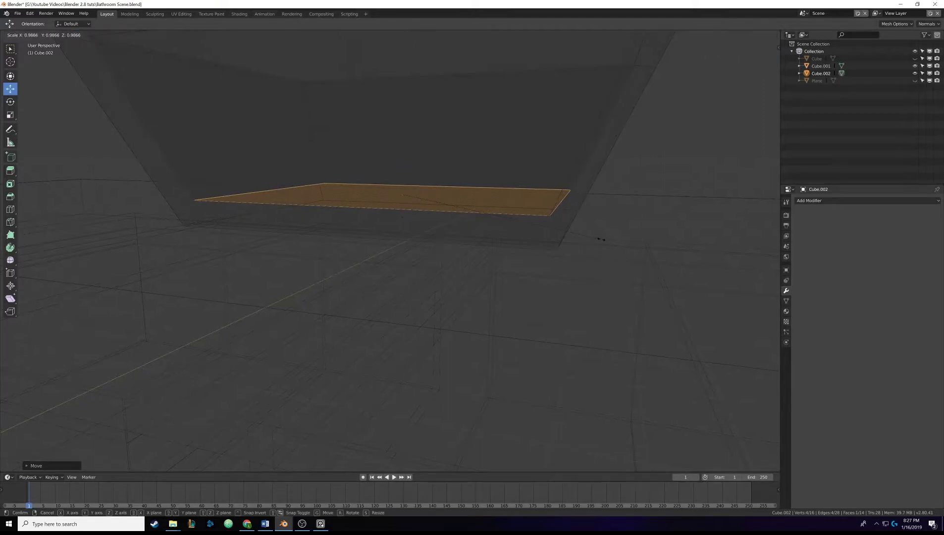
click(602, 240)
middle_drag(600, 191, 594, 129)
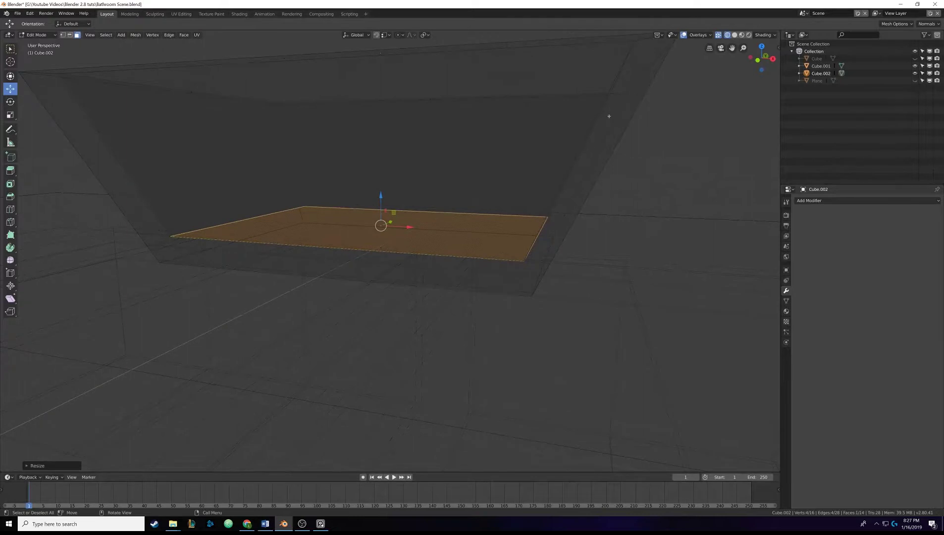
middle_drag(612, 267, 613, 265)
key(s)
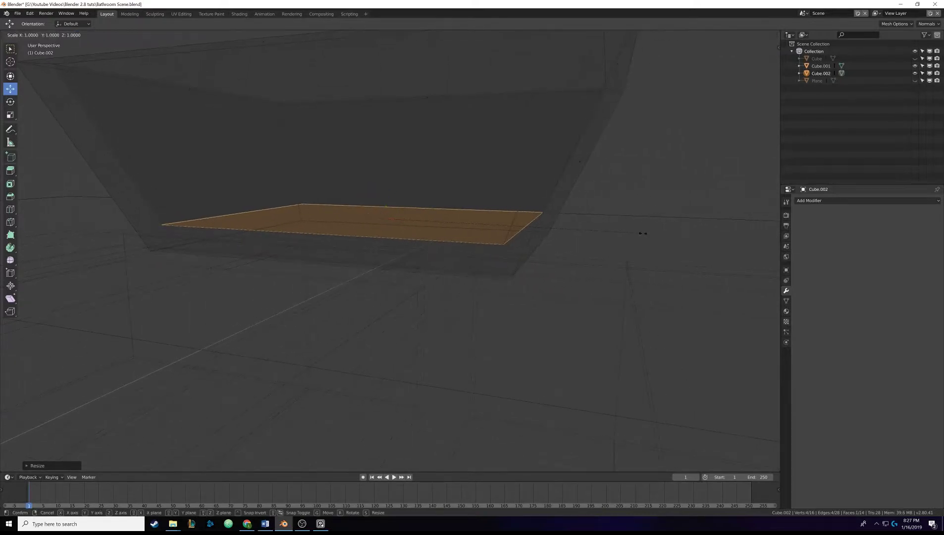
click(639, 233)
middle_drag(538, 239, 629, 224)
key(g)
click(616, 227)
key(s)
click(625, 222)
Return to Object Mode in solid shading and compare the sink with the reference photo
mouse_move(512, 204)
middle_down()
mouse_move(502, 188)
mouse_move(458, 212)
mouse_move(476, 207)
mouse_move(466, 192)
mouse_move(494, 205)
middle_up()
scroll(502, 188, down, 3)
key(Tab)
key(z)
click(507, 219)
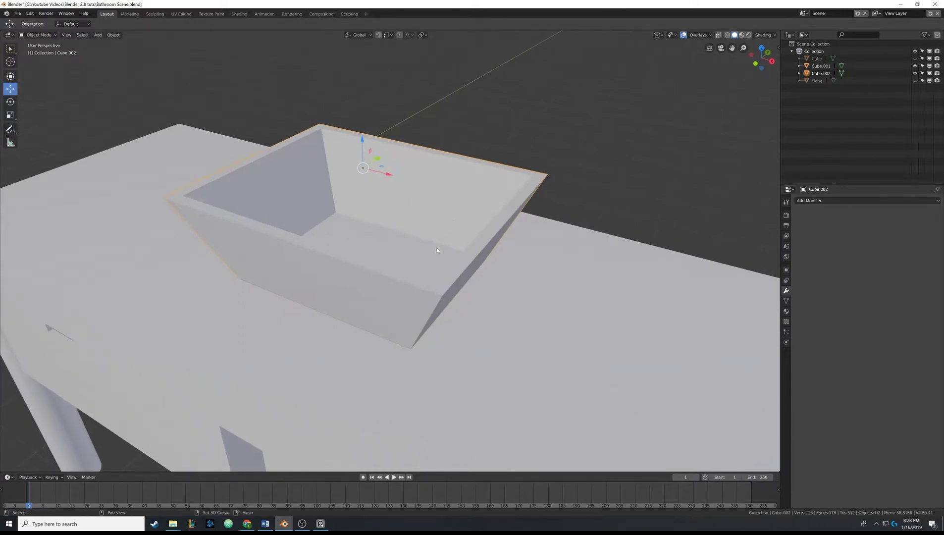
shift+middle_drag(437, 250, 453, 214)
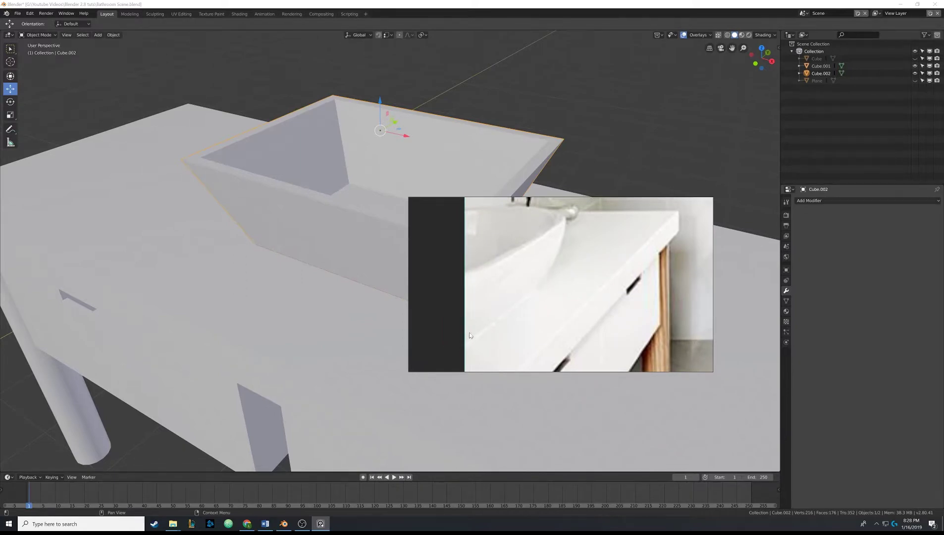
drag(497, 329, 943, 346)
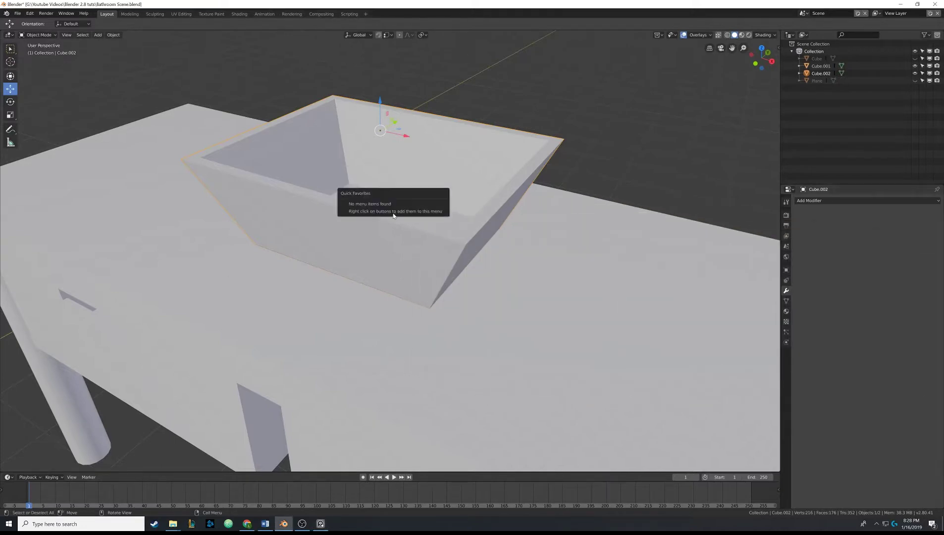
In Edit Mode, add a horizontal loop cut around the sink's outer walls and slide it down near the base
key(Tab)
middle_drag(442, 143, 439, 202)
key(alt+a)
middle_drag(403, 255, 513, 226)
scroll(422, 227, up, 2)
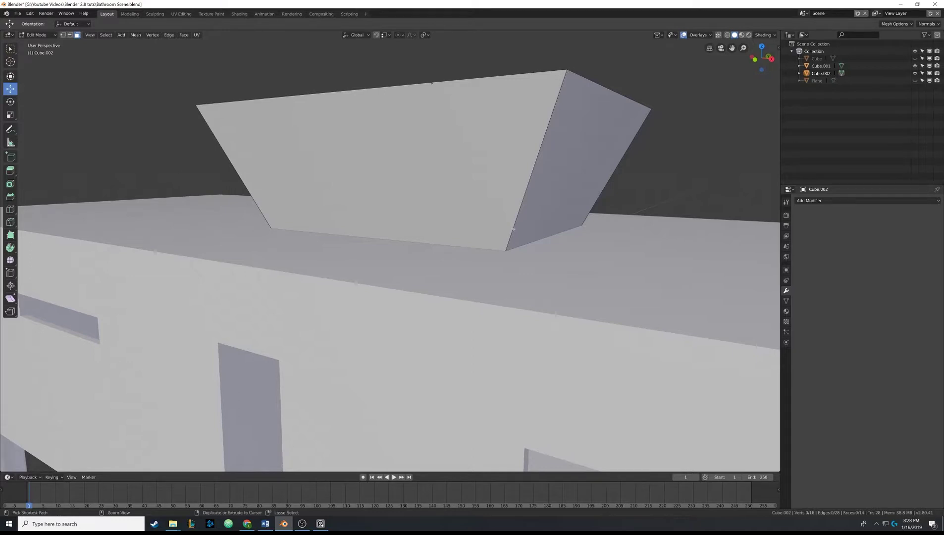
key(ctrl+r)
click(531, 184)
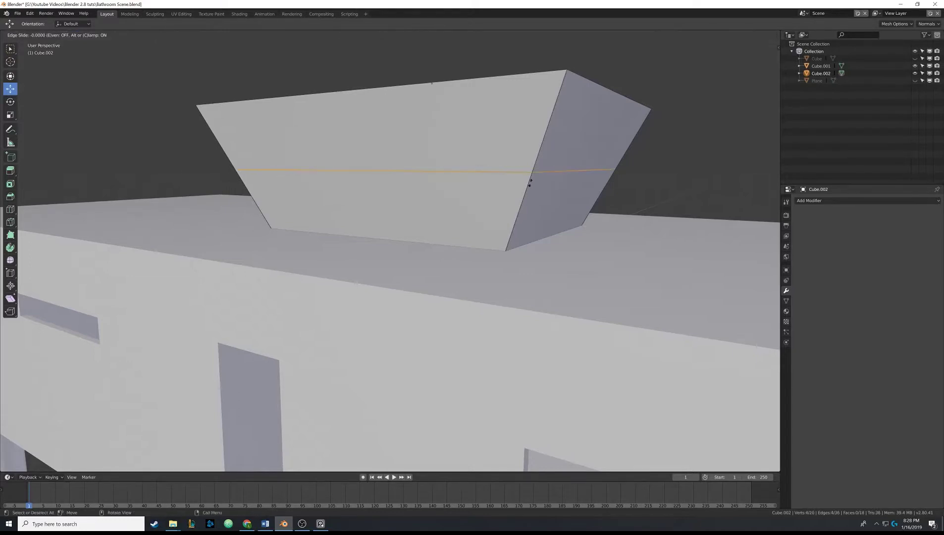
click(507, 257)
middle_drag(540, 226, 578, 254)
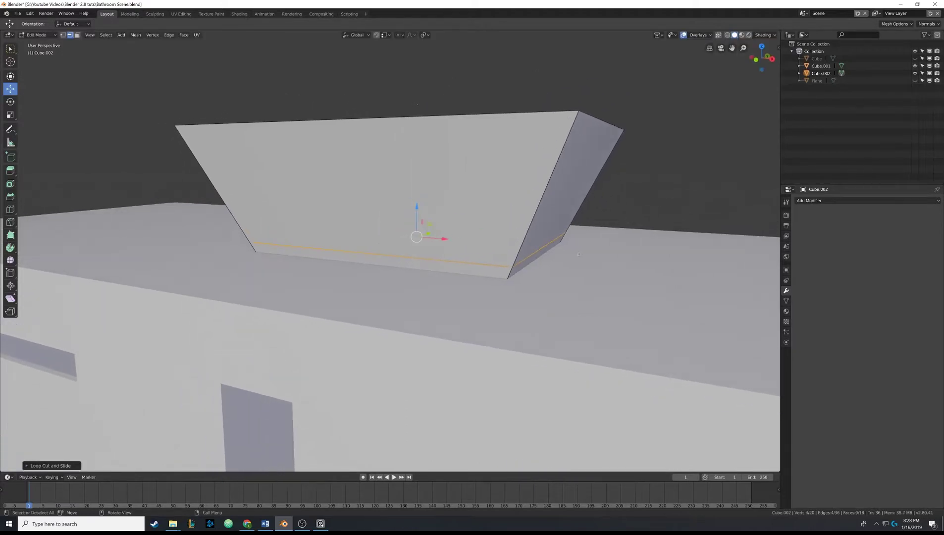
Scale the new edge loop to about 0.95 to form a straight-sided foot, and return to Object Mode
key(s)
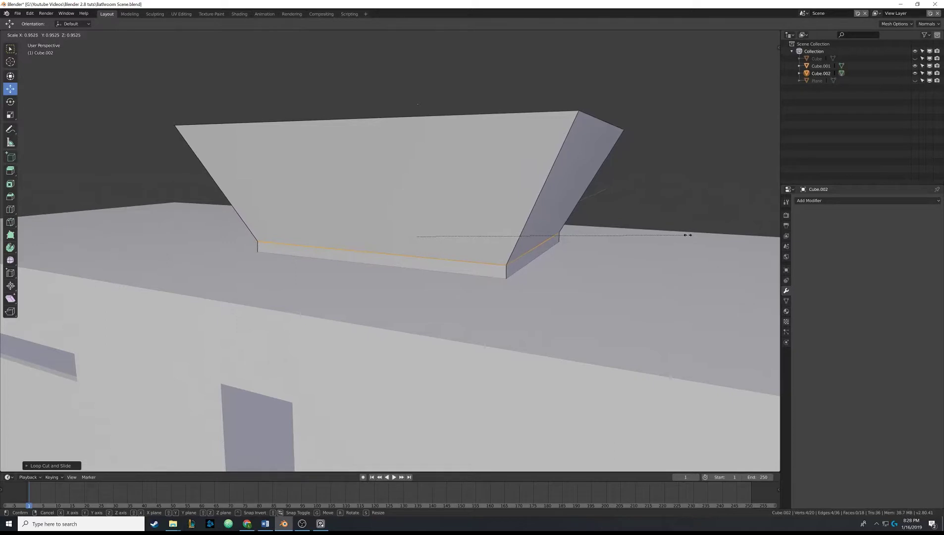
click(688, 235)
scroll(538, 239, up, 5)
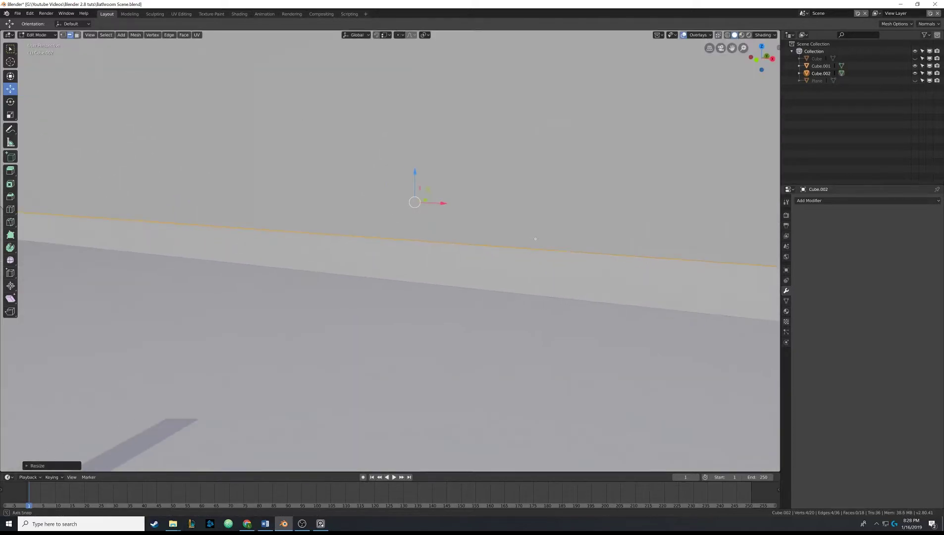
scroll(538, 239, down, 2)
scroll(538, 239, down, 2)
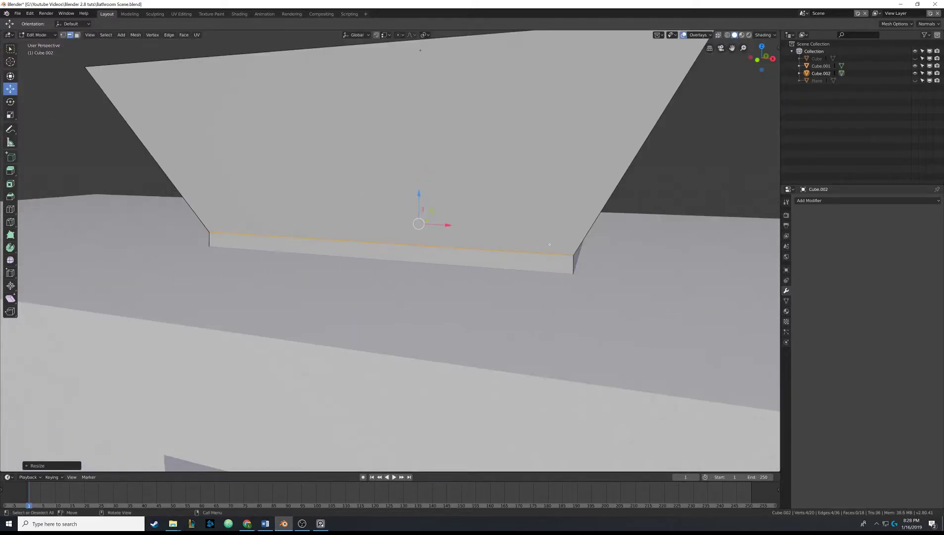
middle_drag(549, 244, 524, 255)
scroll(526, 238, down, 2)
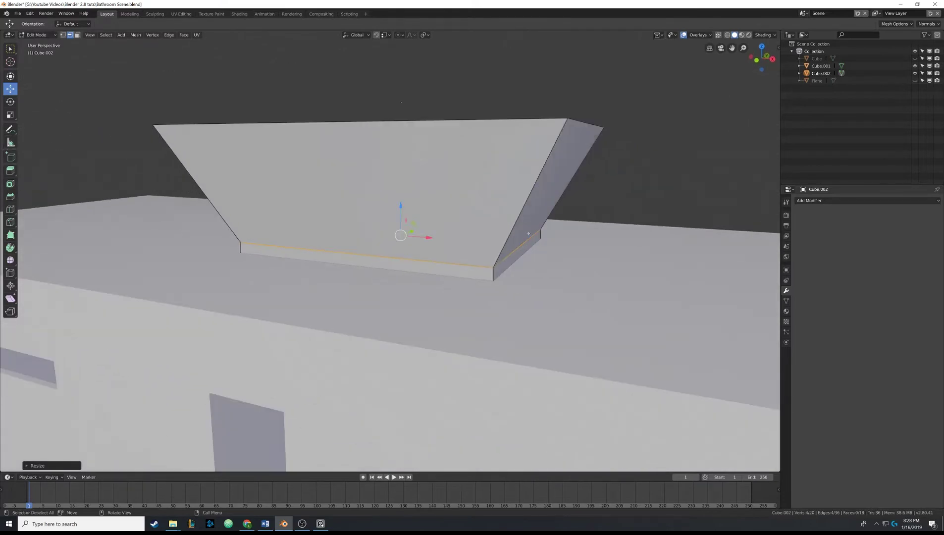
key(Tab)
middle_drag(495, 212, 485, 237)
scroll(526, 216, down, 3)
scroll(479, 224, up, 3)
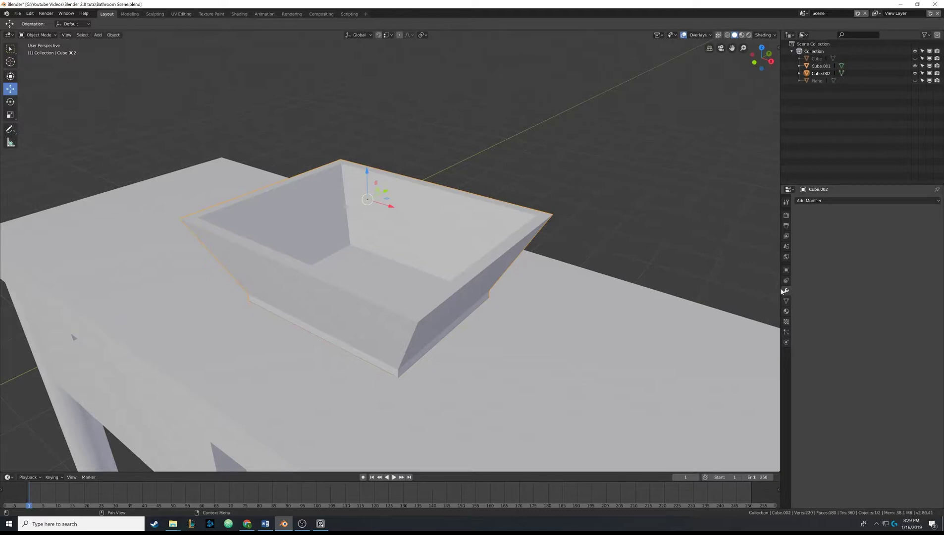
Add a Subdivision Surface modifier to the sink and set its viewport subdivisions to 3
click(837, 201)
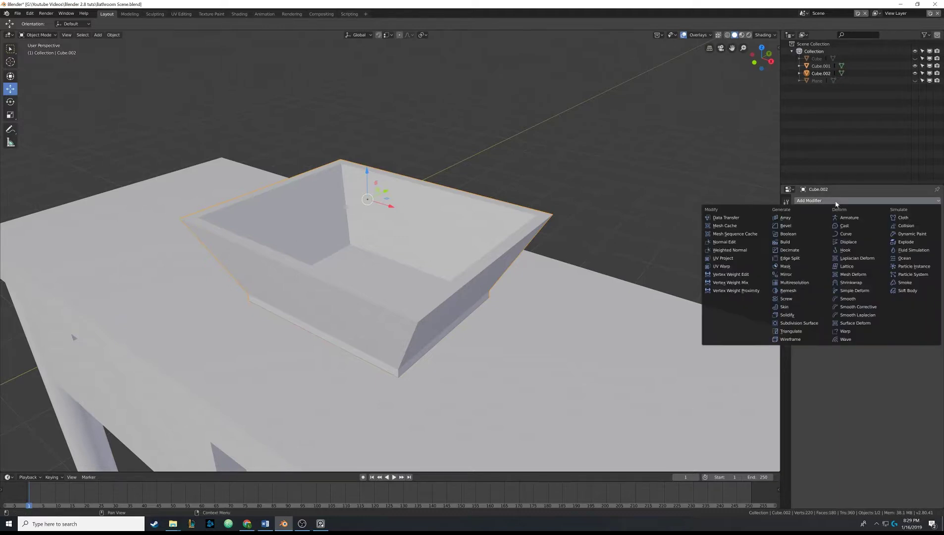
click(788, 325)
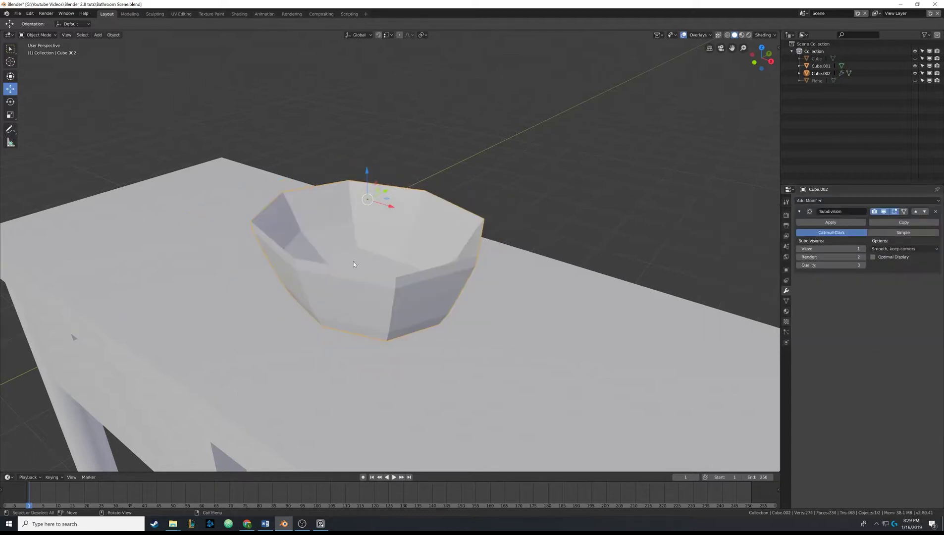
mouse_move(354, 265)
middle_down()
mouse_move(331, 268)
mouse_move(351, 261)
middle_up()
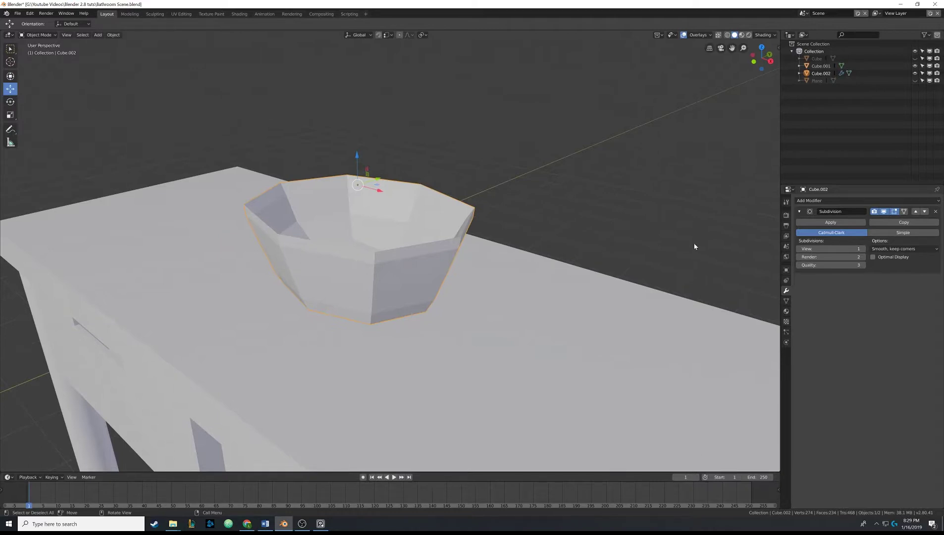
click(864, 250)
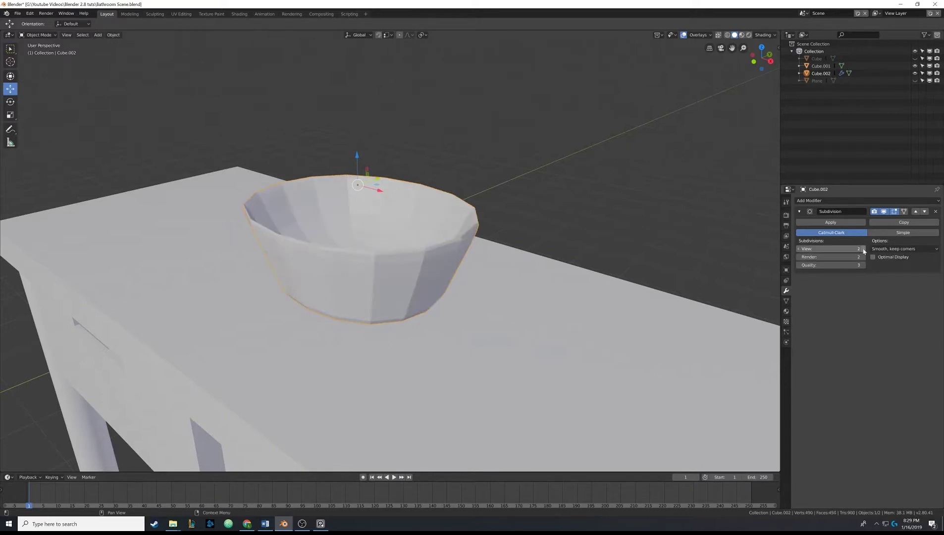
click(863, 249)
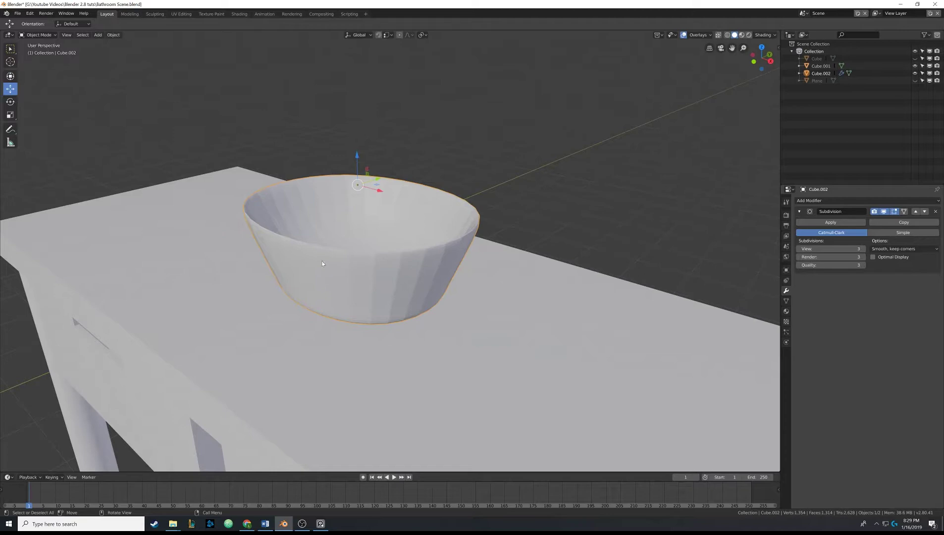
Examine the subdivided sink's mesh density in wireframe shading, then return to solid shading and check its outer shape
key(z)
click(321, 217)
scroll(348, 232, up, 2)
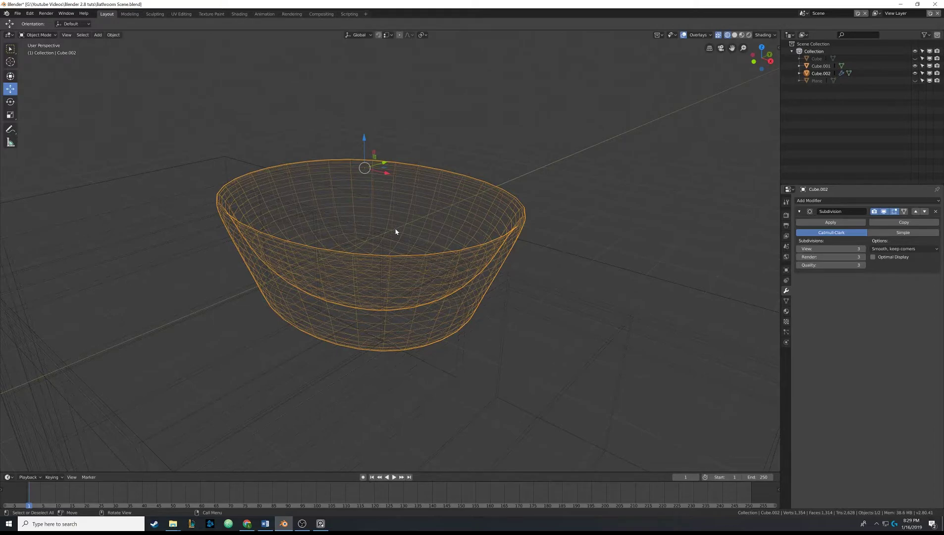
middle_drag(396, 231, 416, 226)
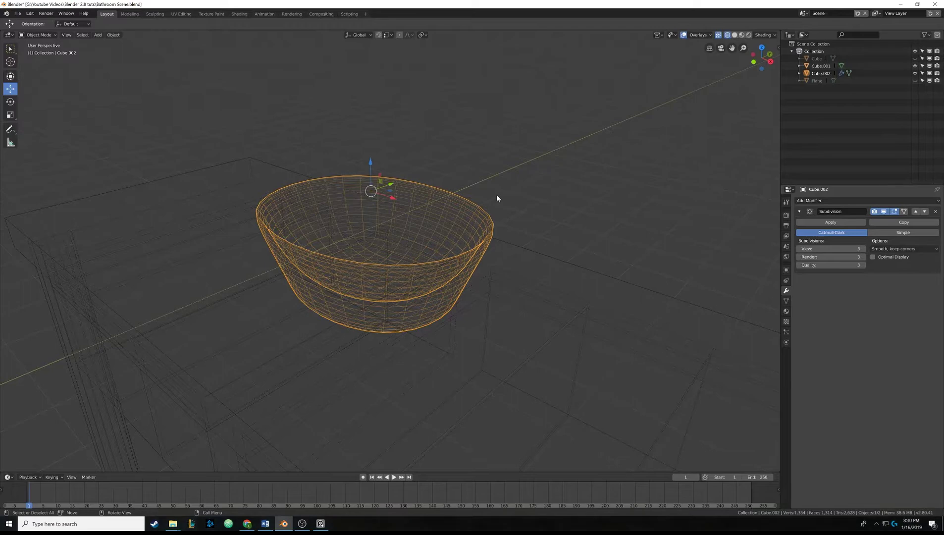
key(z)
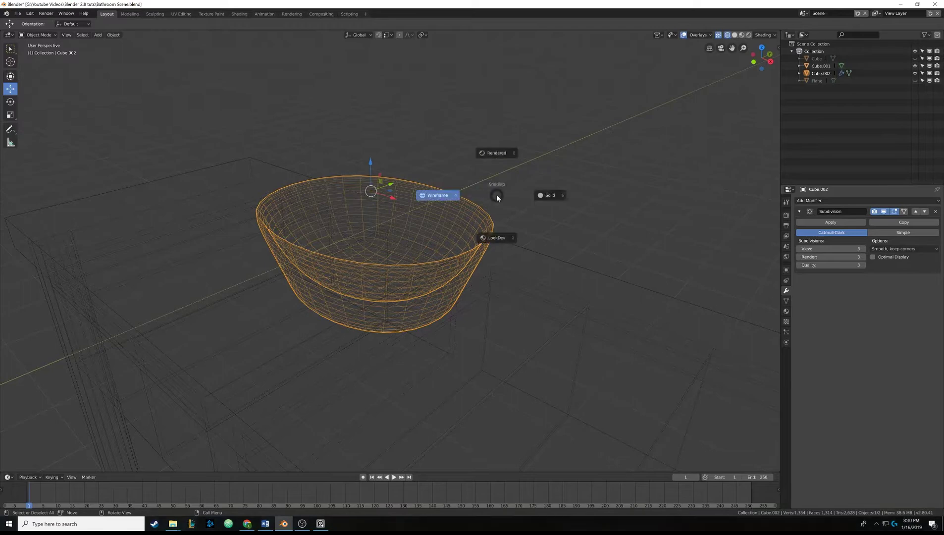
click(543, 194)
middle_drag(470, 206, 460, 257)
mouse_move(434, 208)
middle_down()
mouse_move(464, 211)
mouse_move(443, 211)
middle_up()
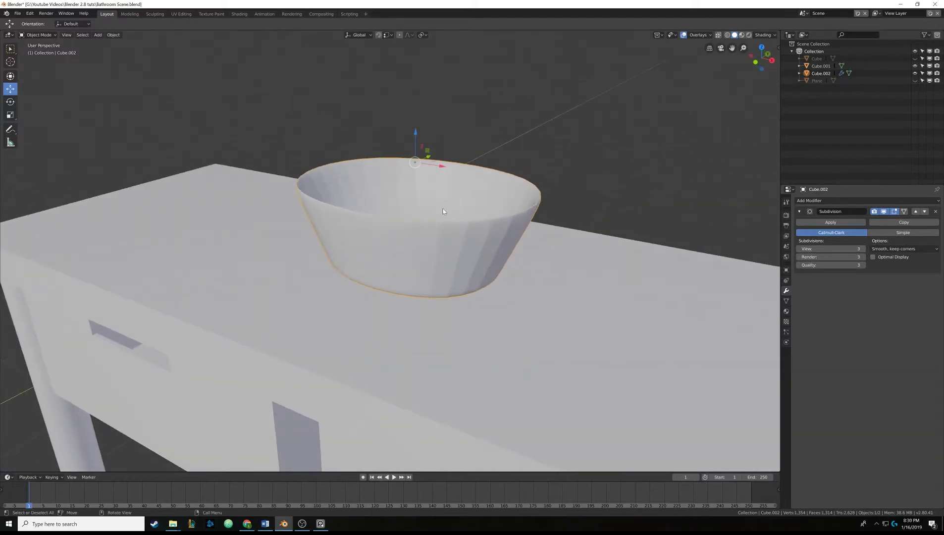
middle_drag(446, 261, 465, 223)
In Edit Mode, add a horizontal loop cut around the sink's outer walls and slide it about 0.9 toward the rim
key(Tab)
middle_drag(452, 282, 445, 267)
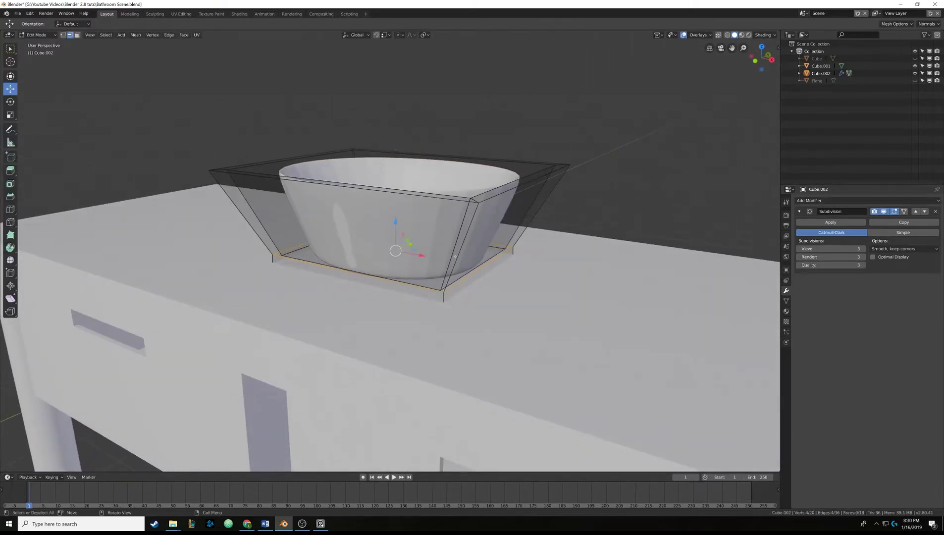
middle_drag(408, 293, 377, 255)
key(alt+a)
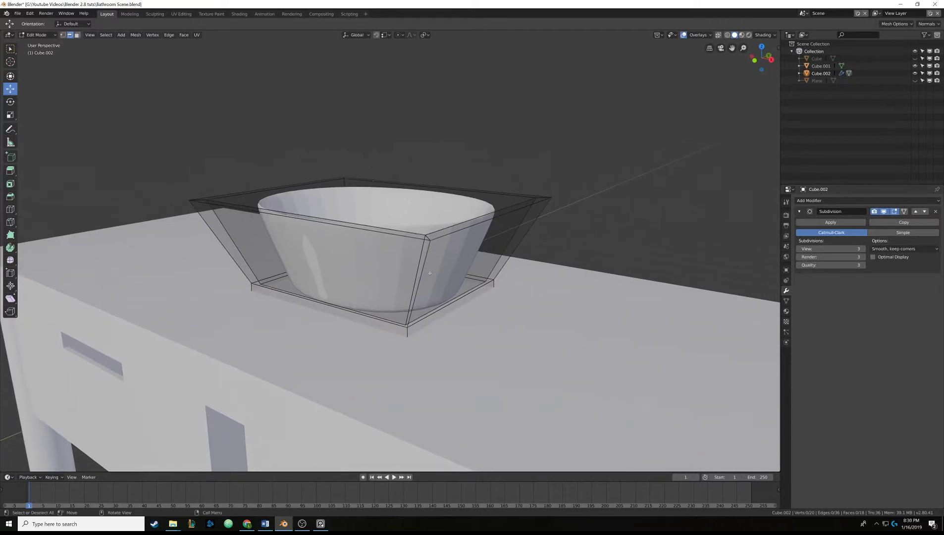
middle_drag(428, 285, 423, 265)
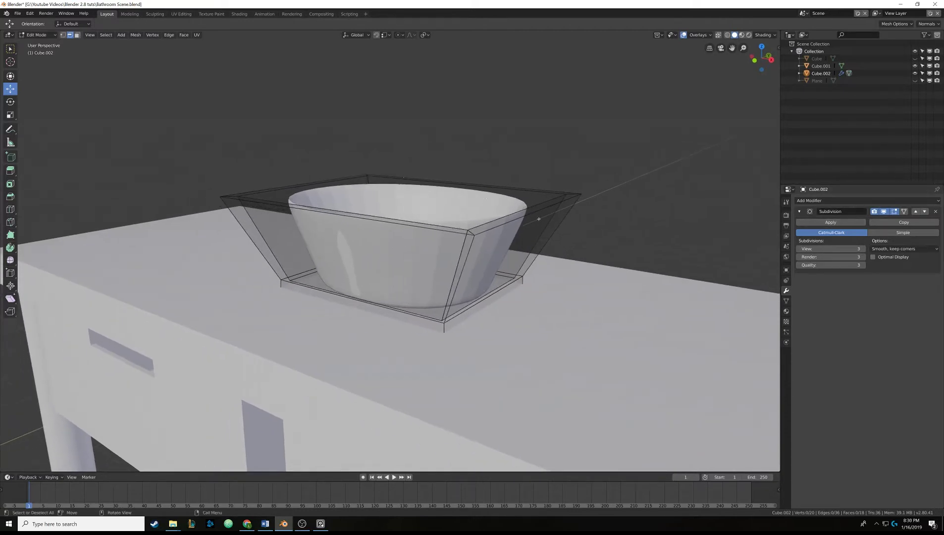
middle_drag(538, 219, 446, 286)
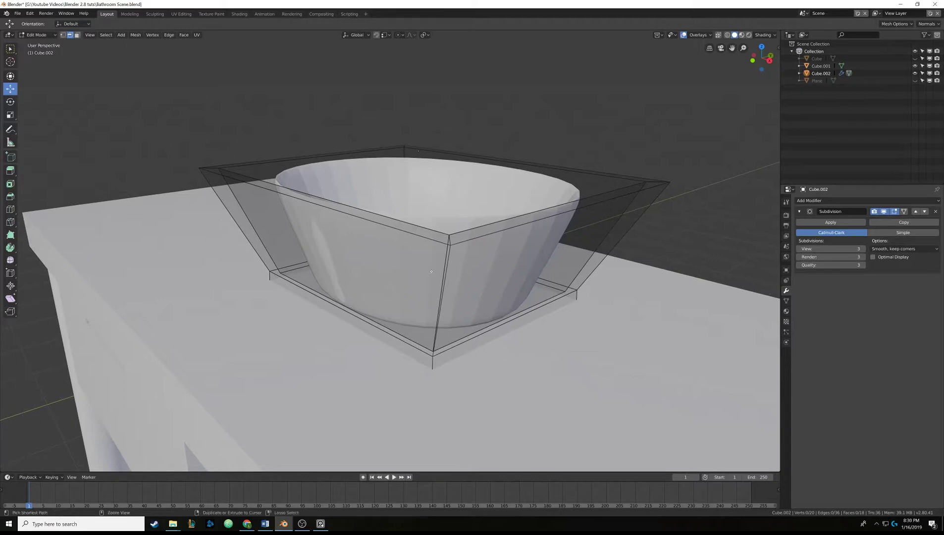
key(ctrl+r)
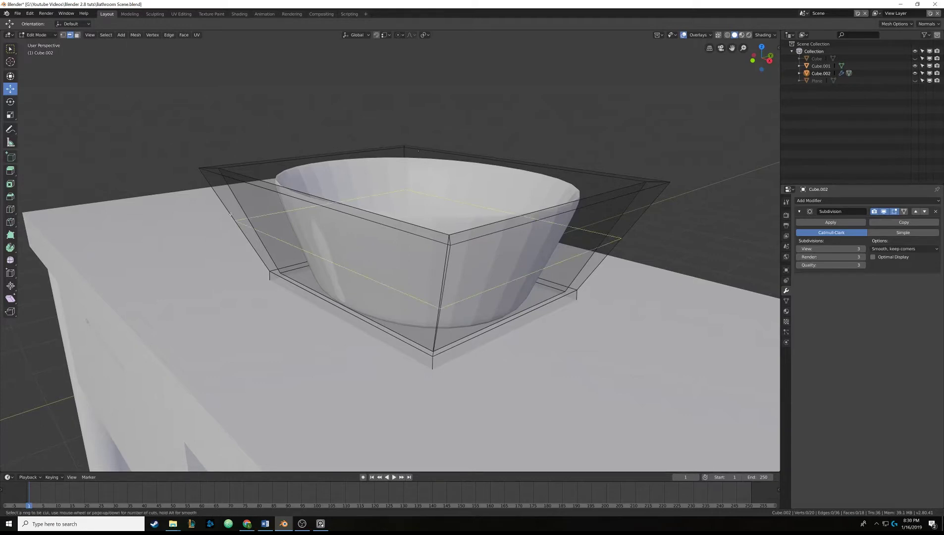
click(232, 215)
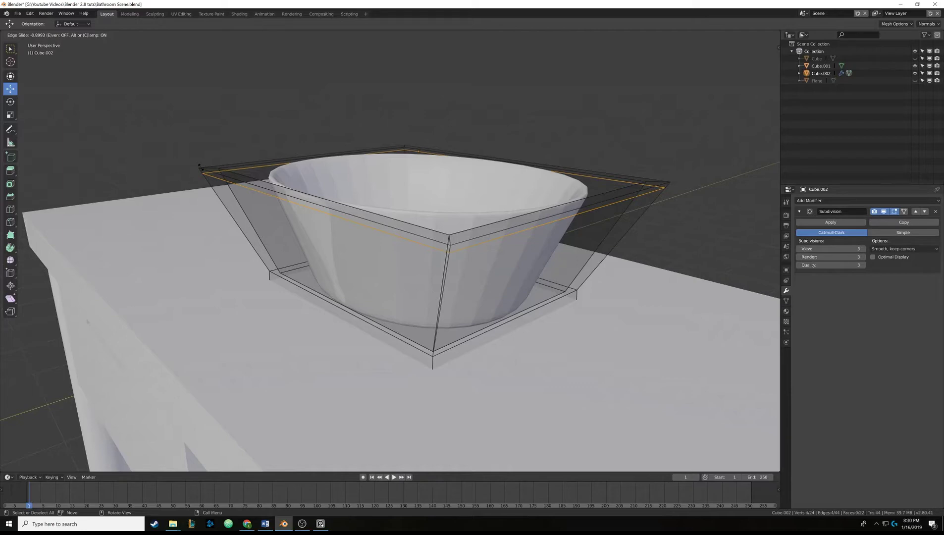
click(200, 167)
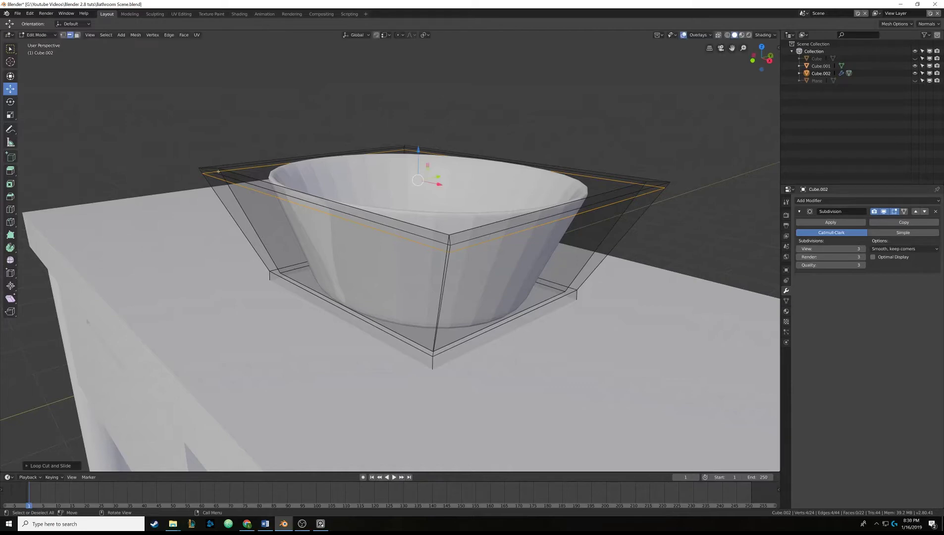
Add a horizontal loop cut around the basin's inner walls and slide it up close to the rim
middle_drag(495, 169, 439, 206)
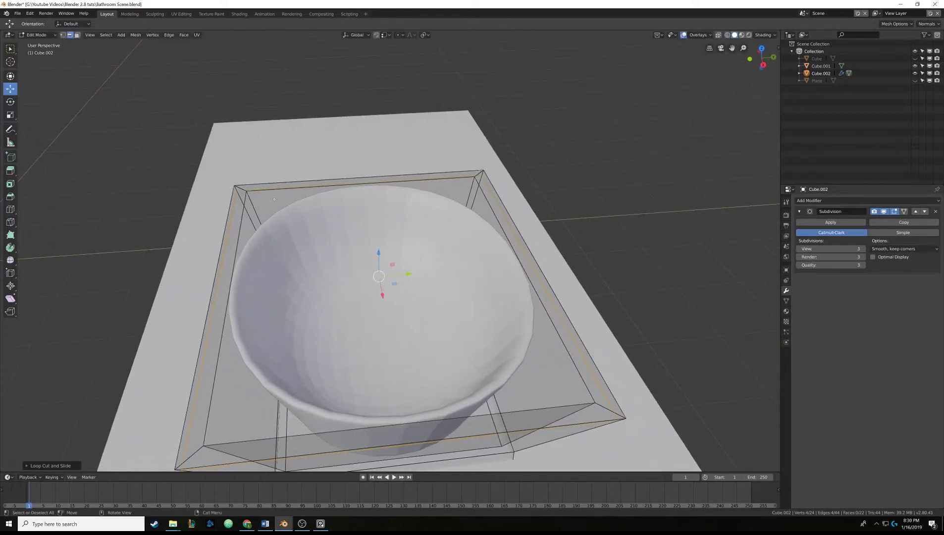
key(ctrl+r)
click(256, 212)
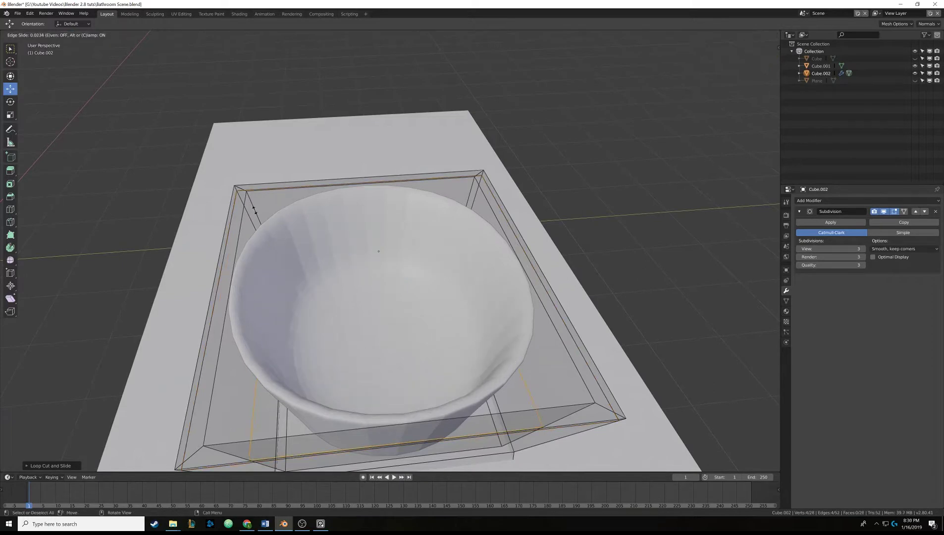
click(236, 164)
middle_drag(236, 164, 355, 208)
shift+middle_drag(355, 208, 422, 142)
scroll(255, 172, up, 3)
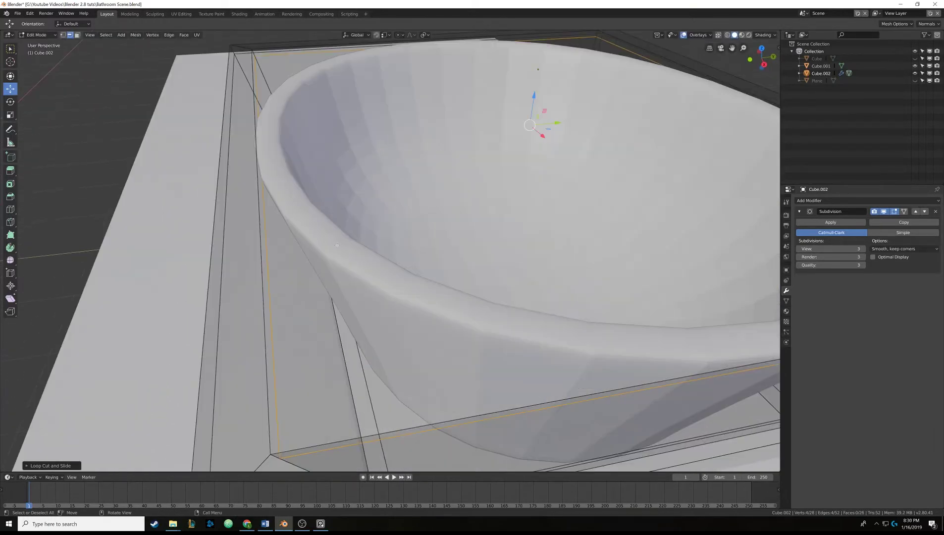
Add a horizontal loop cut around the sink's foot and slide it down toward the base edge
scroll(274, 95, down, 4)
middle_drag(372, 208, 381, 245)
middle_drag(381, 246, 452, 261)
scroll(347, 241, up, 4)
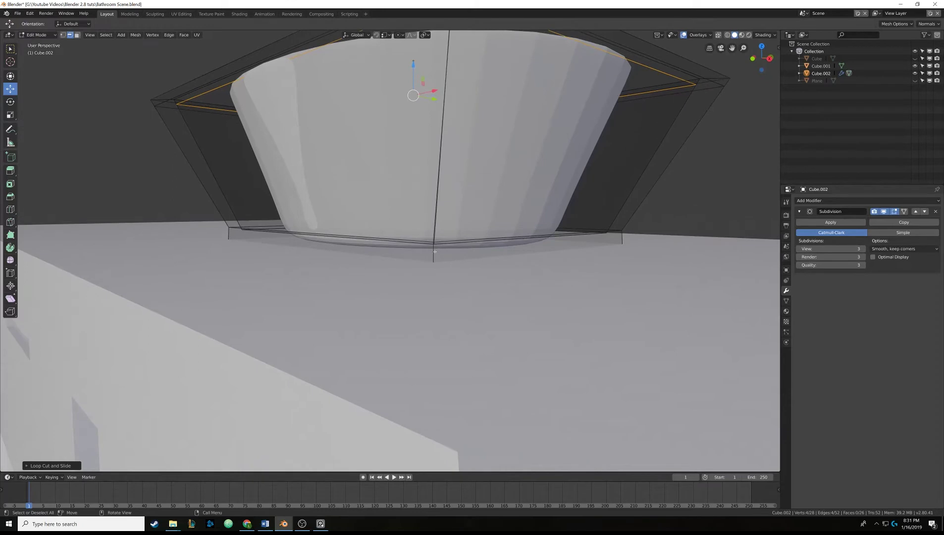
key(ctrl+r)
click(436, 254)
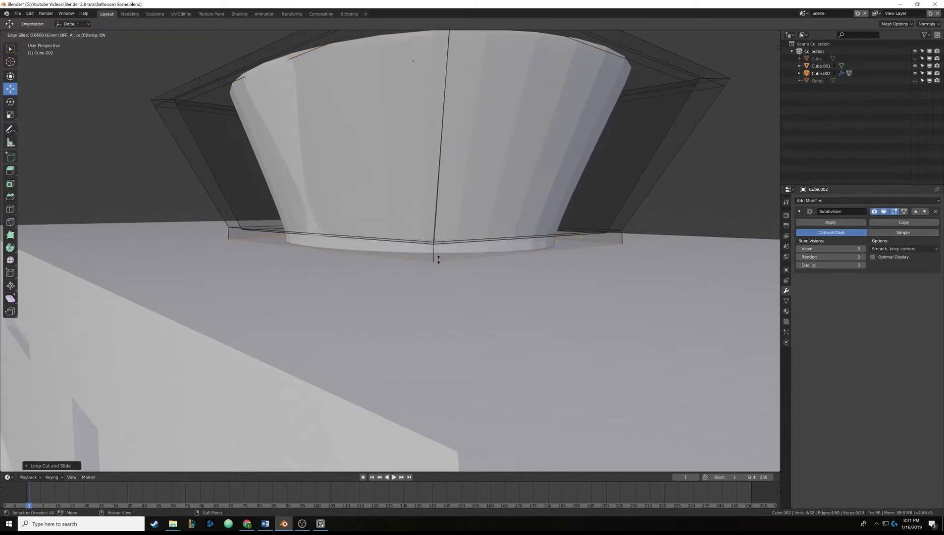
click(439, 258)
Add a second horizontal loop cut near the upper edge of the foot, and check the resulting shape briefly in Object Mode
key(ctrl+r)
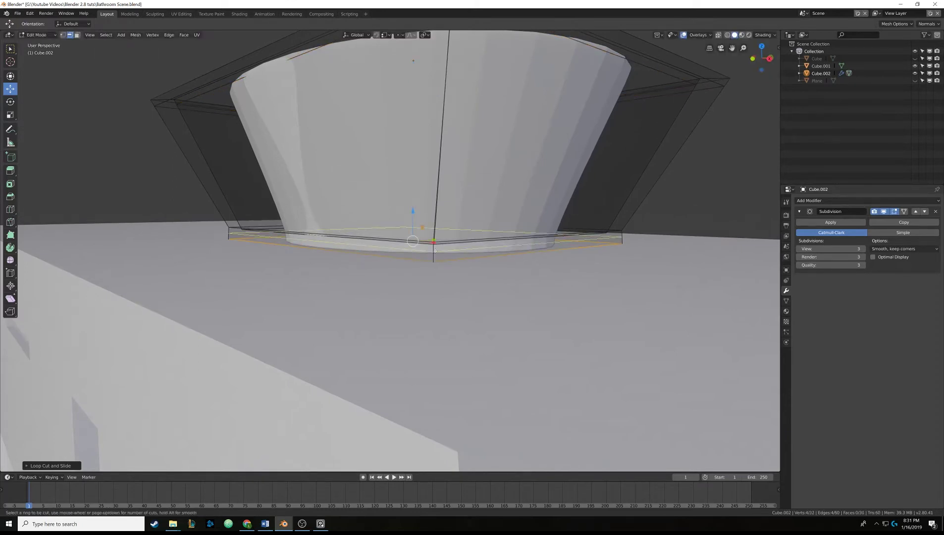
click(435, 252)
click(438, 258)
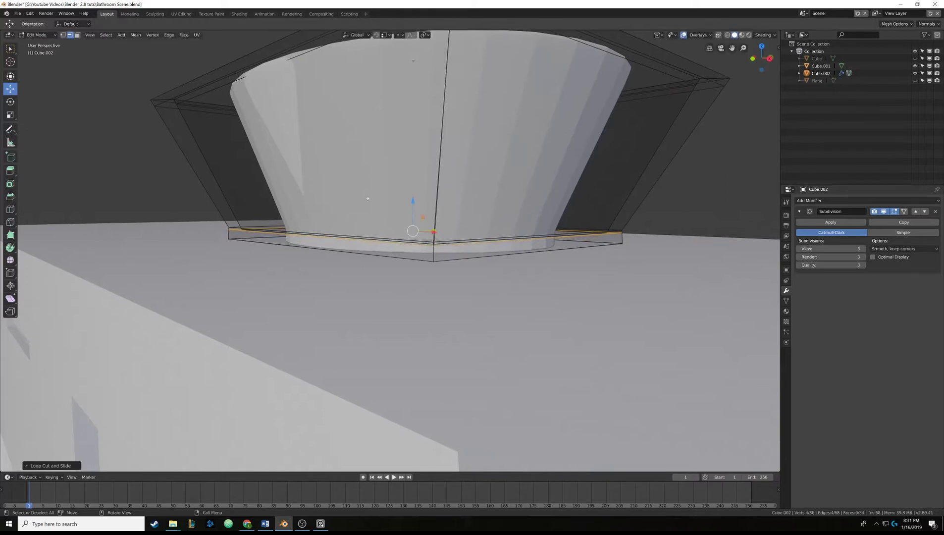
key(Tab)
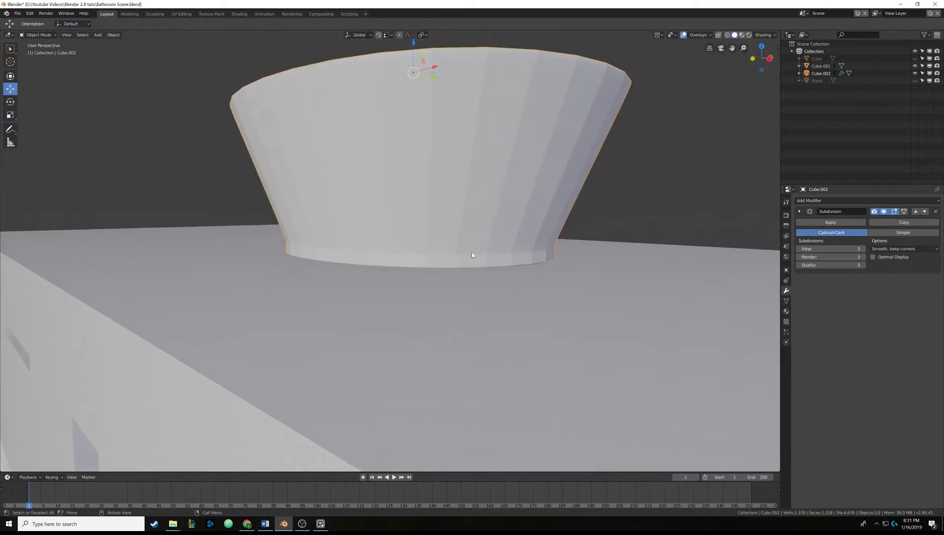
middle_drag(533, 238, 404, 234)
scroll(451, 253, down, 3)
key(Tab)
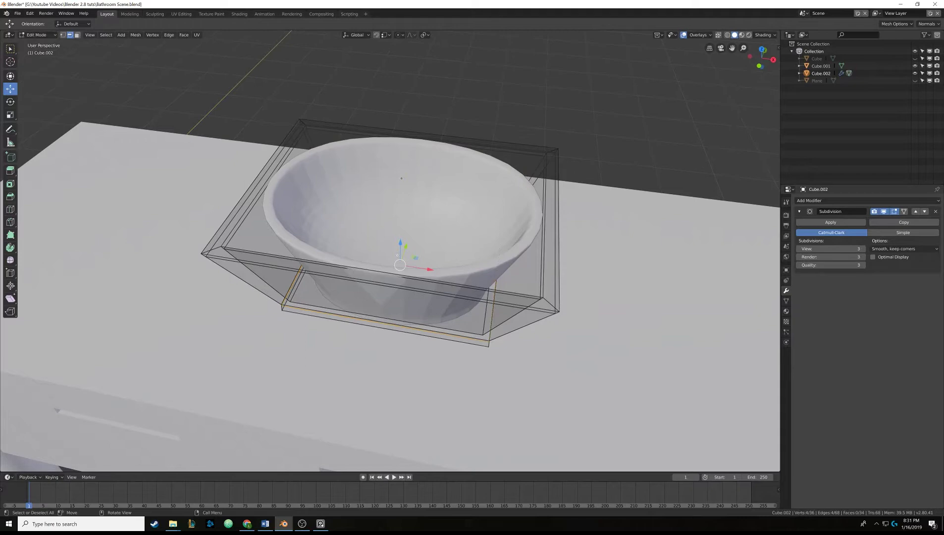
Try adding two vertical loop cuts across the sink's long sides and scaling them closer together along X
middle_drag(397, 255, 369, 290)
key(ctrl+r)
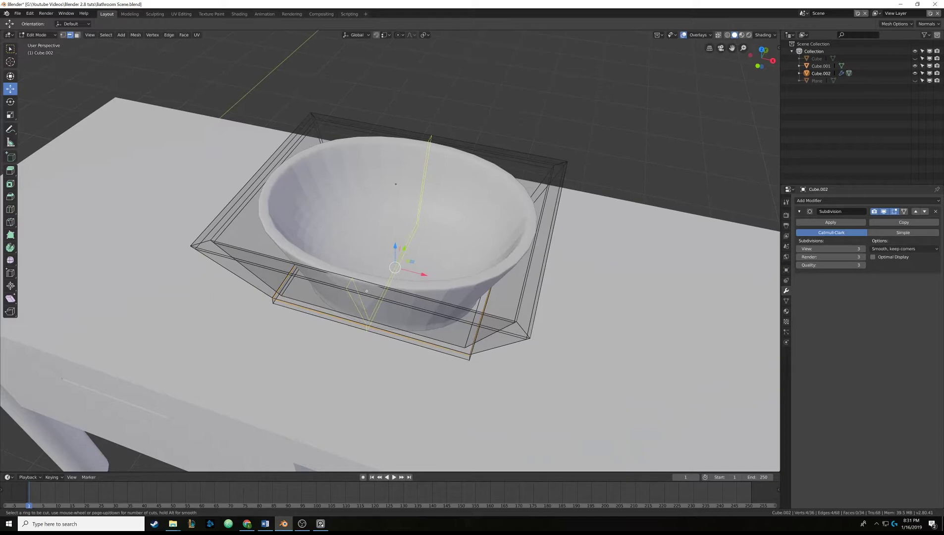
scroll(367, 291, up, 1)
click(367, 291)
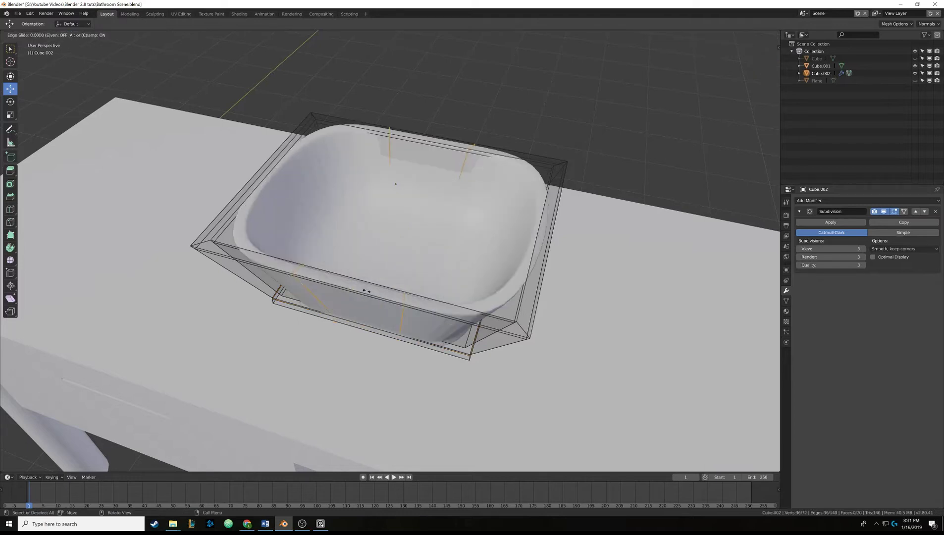
right_click(366, 291)
key(s)
key(x)
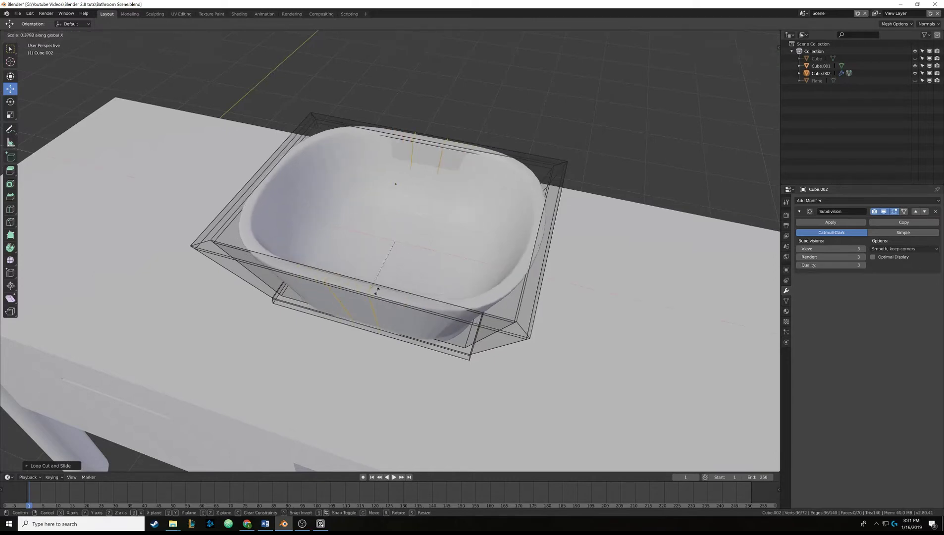
right_click(395, 248)
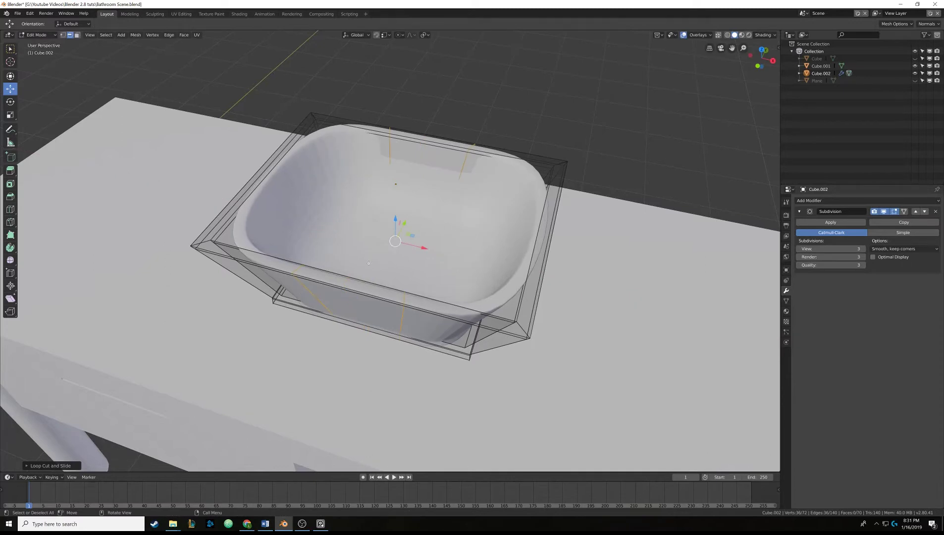
key(ctrl+z)
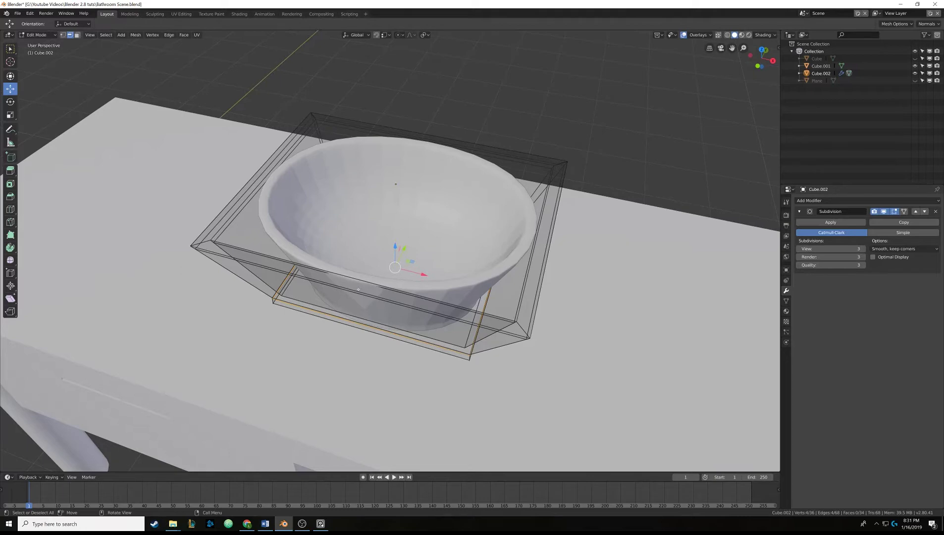
Try a single centred vertical loop cut across the sink's long sides, inspect the rounding, and undo it
key(ctrl+r)
click(358, 289)
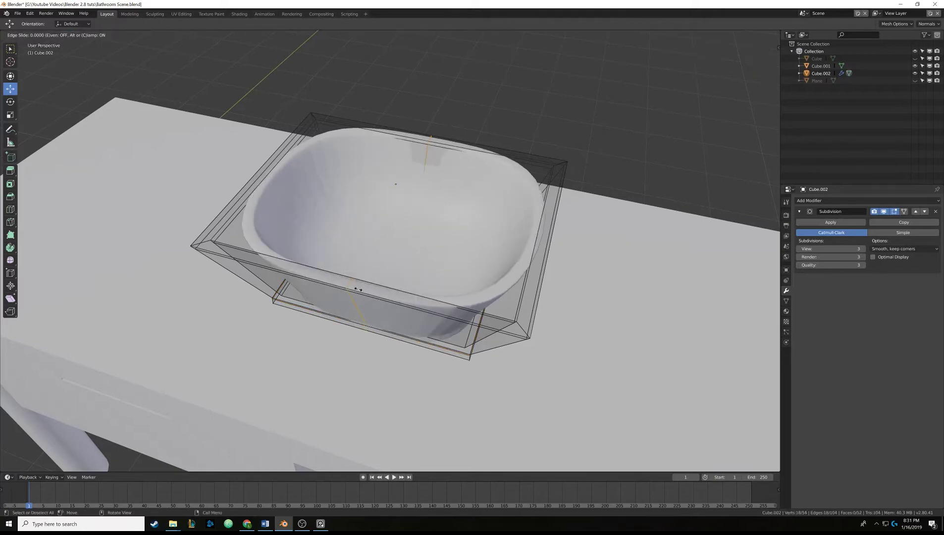
click(358, 289)
middle_drag(358, 289, 361, 233)
middle_drag(405, 266, 379, 322)
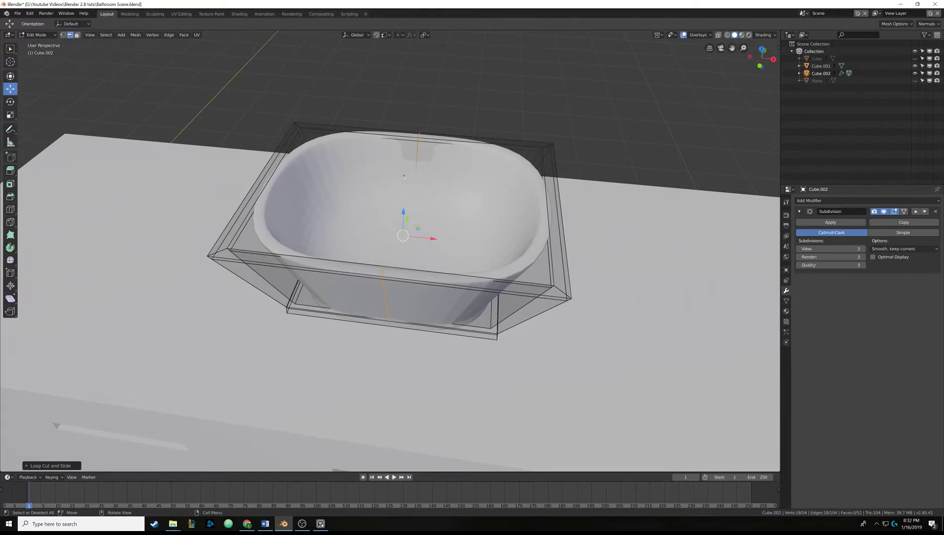
key(ctrl+z)
Try two vertical loop cuts across the sink's long sides, spread apart along X by a scale of about 1.77
key(ctrl+r)
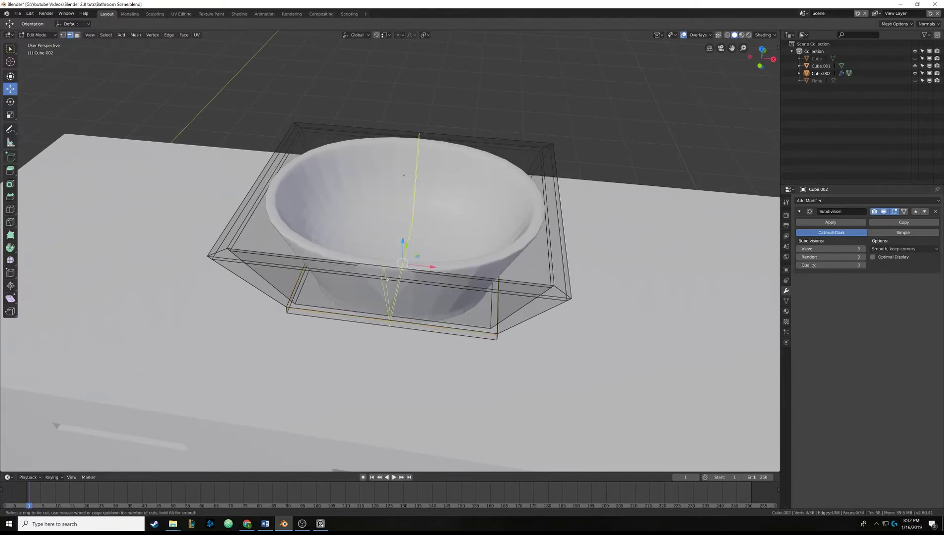
scroll(386, 281, up, 1)
click(387, 281)
right_click(387, 281)
key(s)
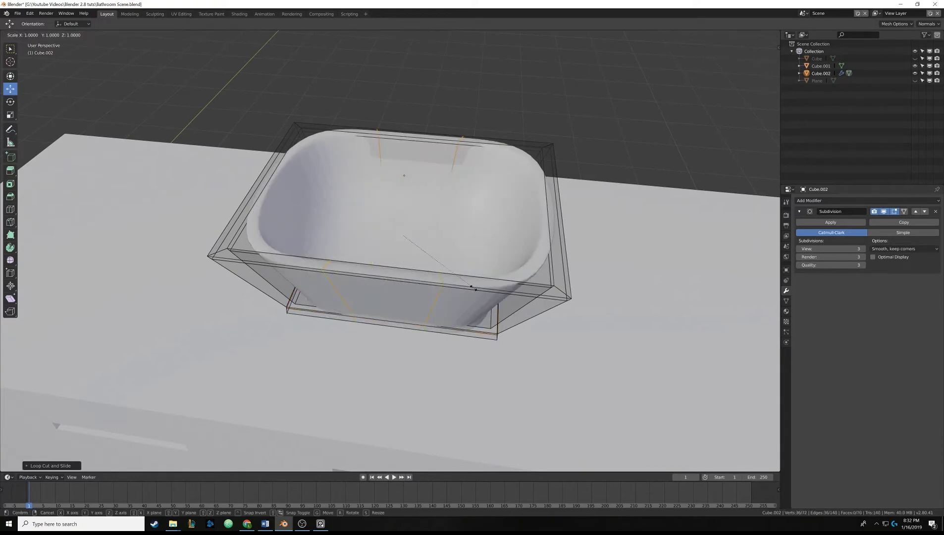
key(x)
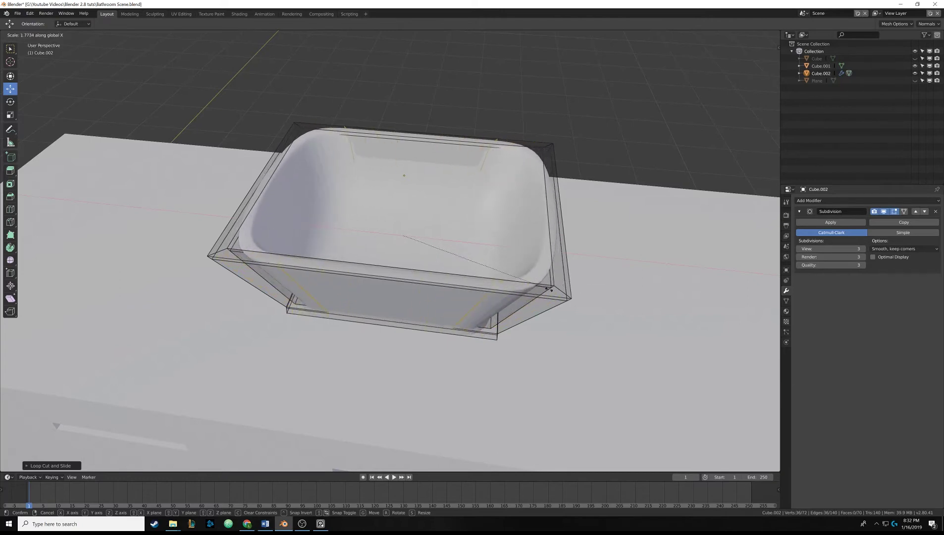
click(544, 290)
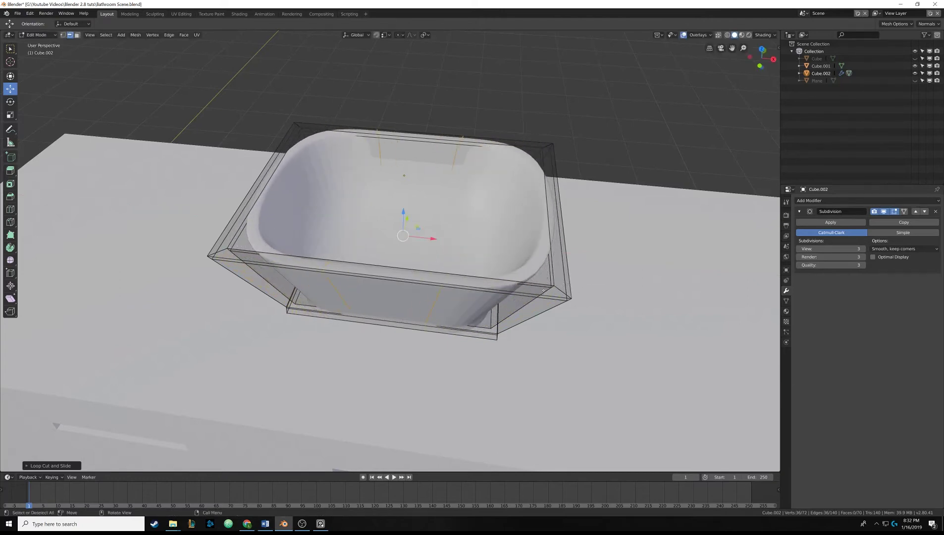
key(ctrl+z)
Add one vertical loop cut through the middle of the sink's long sides, keeping it centred
key(ctrl+r)
click(394, 276)
click(394, 275)
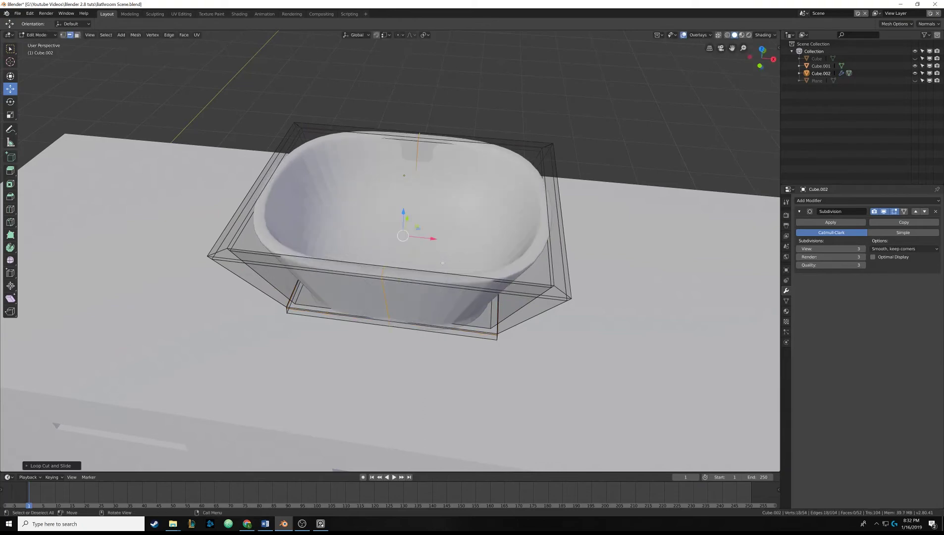
Examine the basin's subdivided mesh from several angles in wireframe shading, and return to solid shading
middle_drag(443, 262, 435, 246)
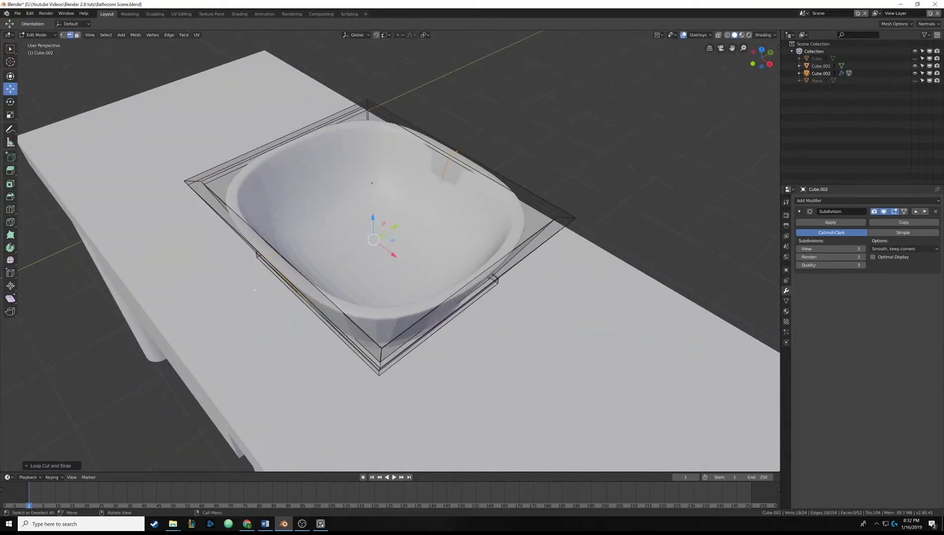
middle_drag(255, 291, 436, 266)
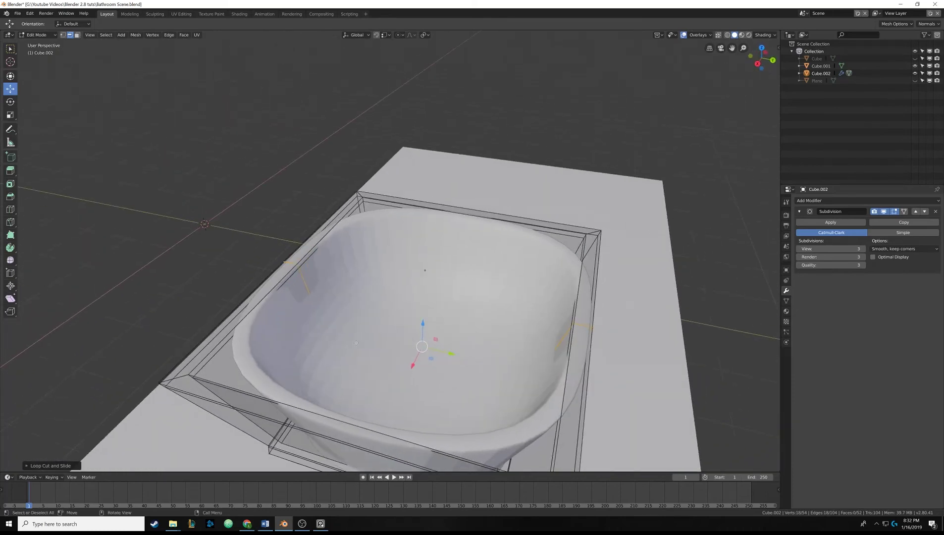
mouse_move(397, 312)
middle_down()
mouse_move(433, 278)
mouse_move(411, 278)
mouse_move(397, 263)
middle_up()
key(z)
click(392, 275)
scroll(411, 279, up, 3)
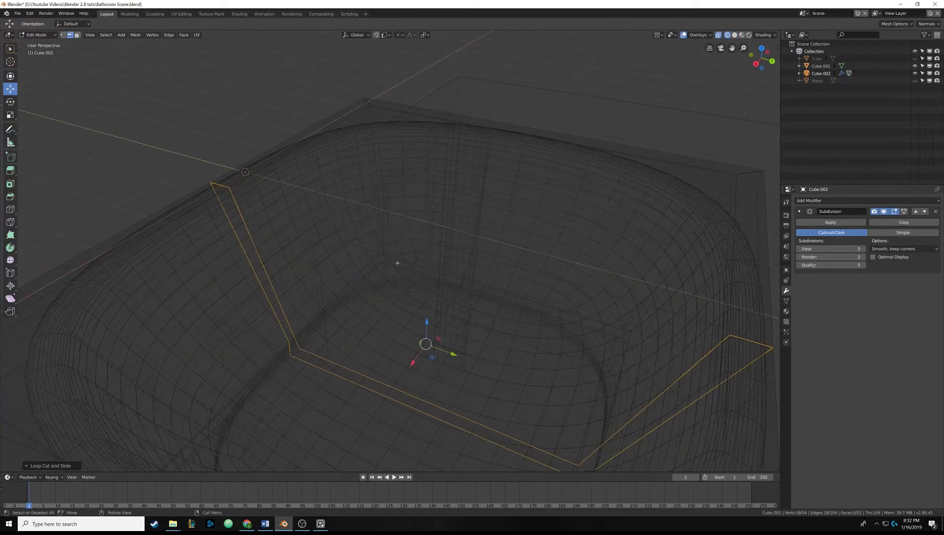
scroll(414, 261, down, 5)
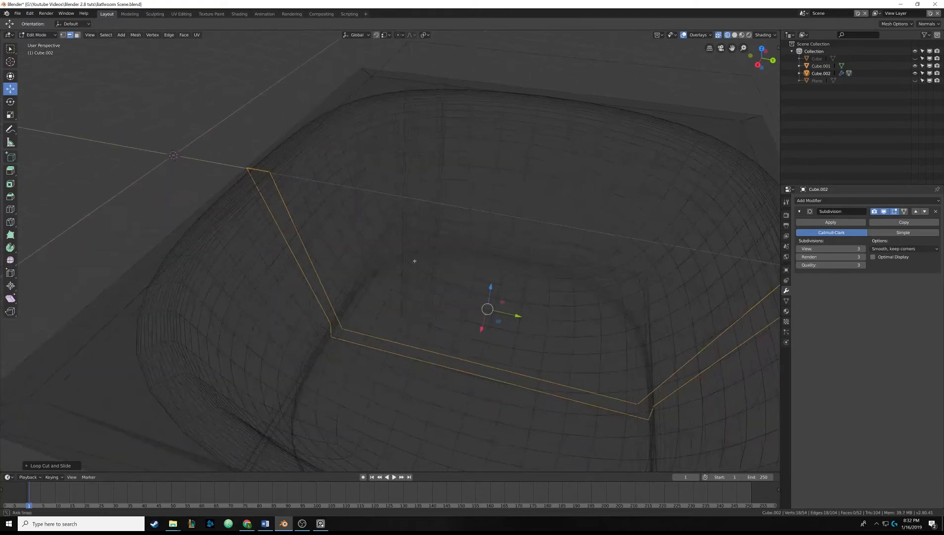
key(z)
click(464, 261)
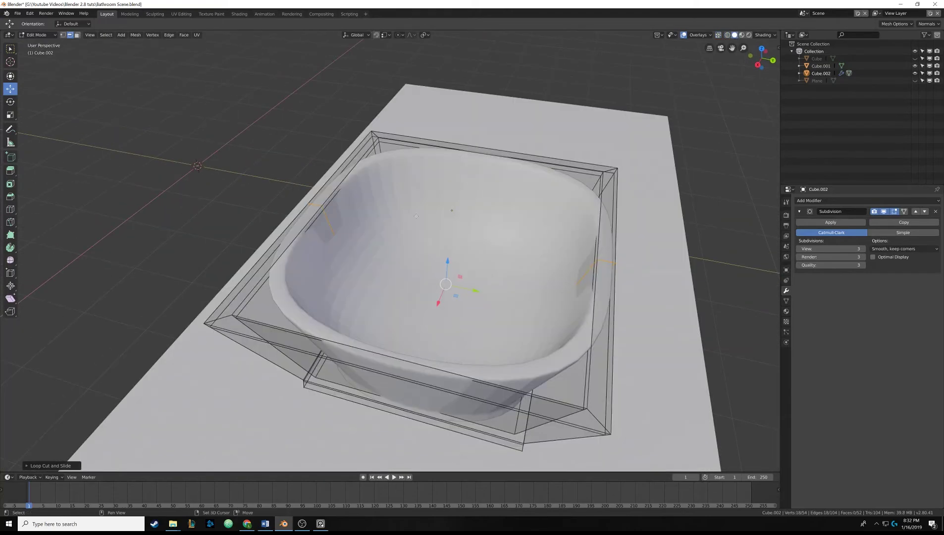
Add a horizontal loop cut around the basin's inner walls, slide it down close to the basin floor, and return to Object Mode
key(ctrl+r)
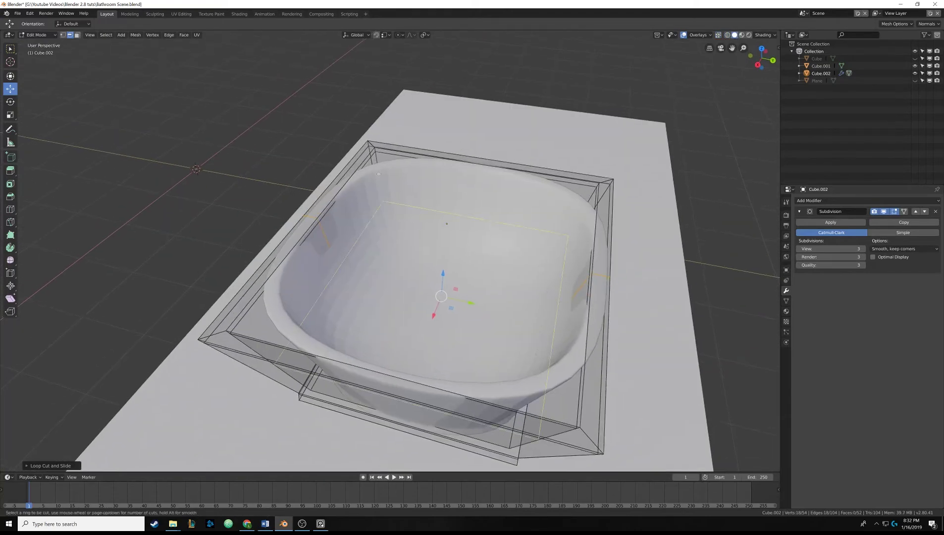
click(382, 180)
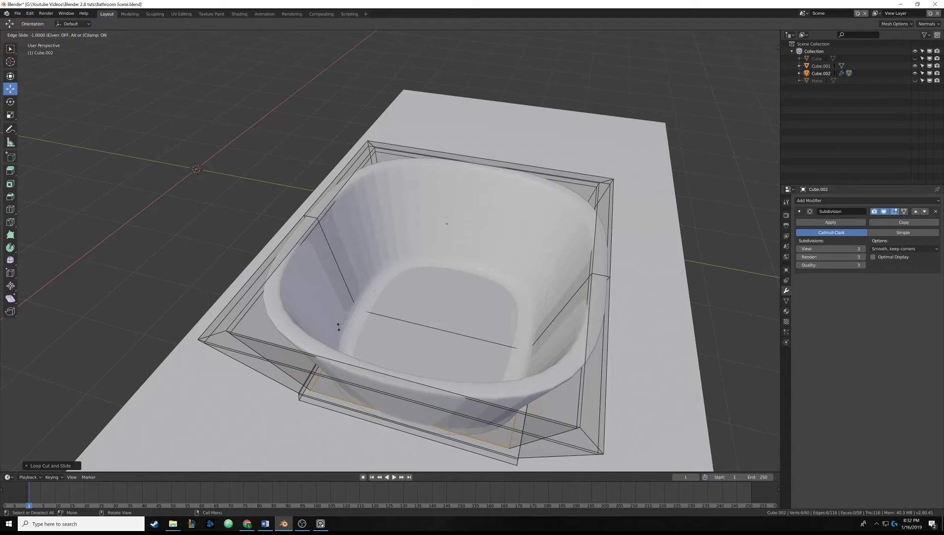
click(387, 217)
middle_drag(387, 216, 167, 368)
click(317, 212)
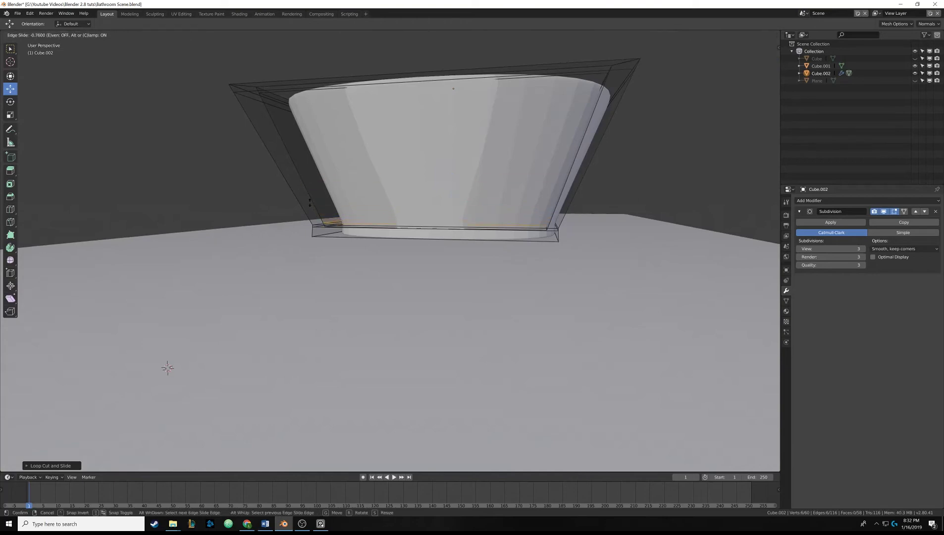
click(310, 204)
middle_drag(310, 204, 344, 274)
key(Tab)
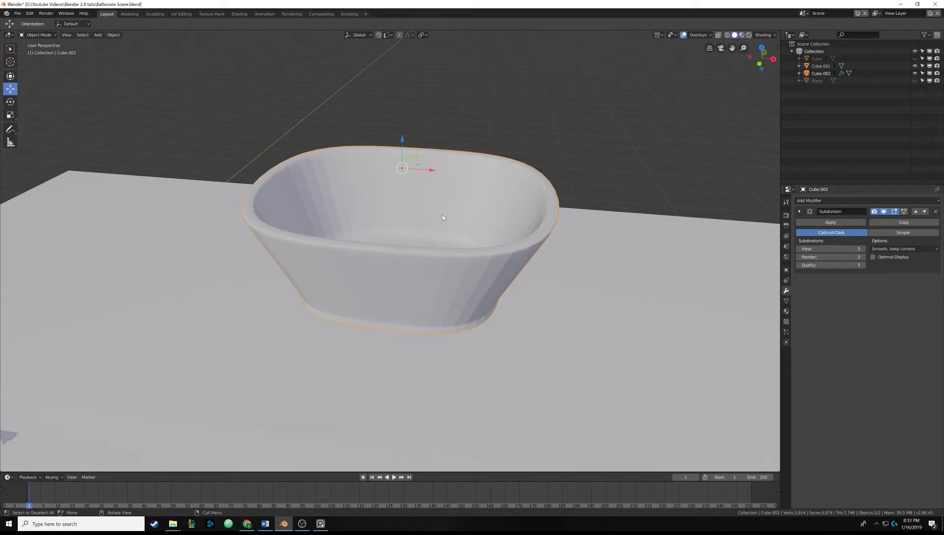
key(Tab)
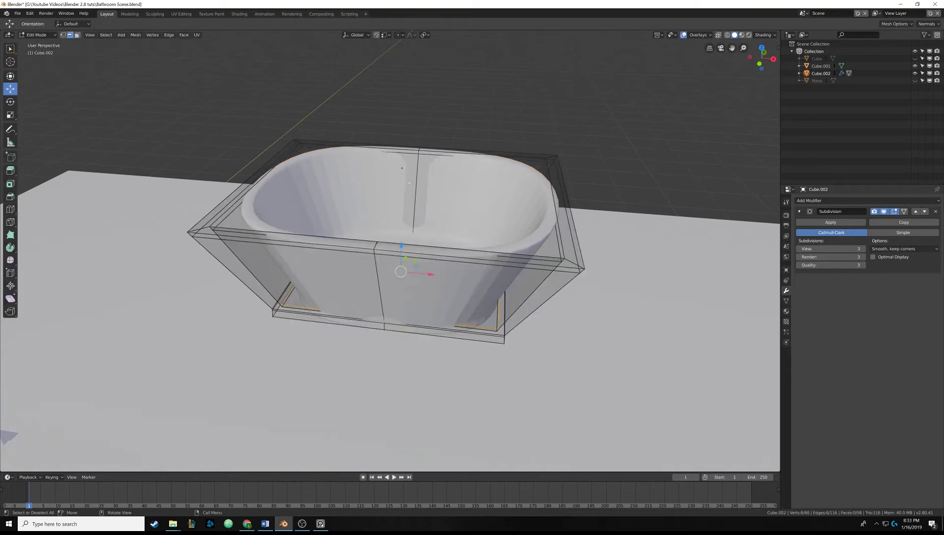
key(Tab)
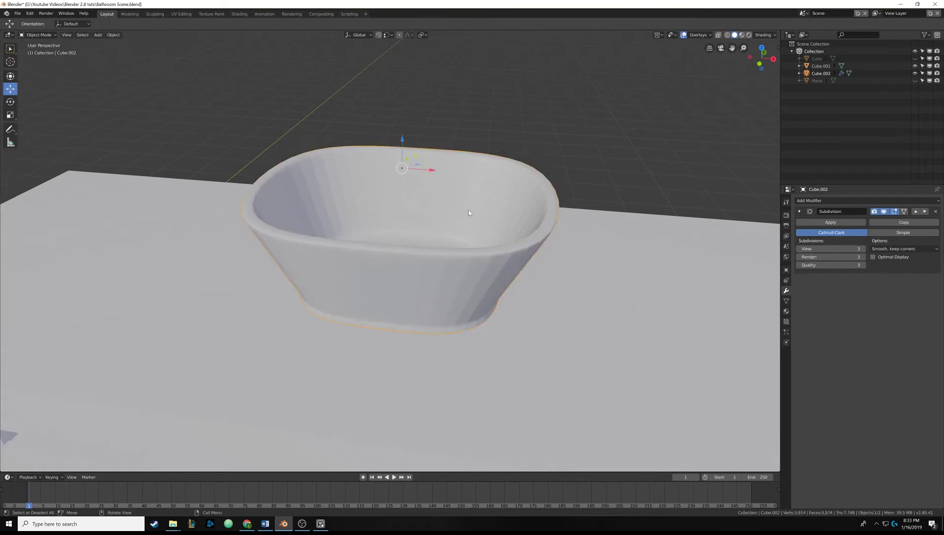
Compare the sink's shape with the Subdivision modifier hidden and shown in the viewport
click(883, 211)
mouse_move(401, 199)
middle_down()
mouse_move(373, 191)
mouse_move(388, 187)
middle_up()
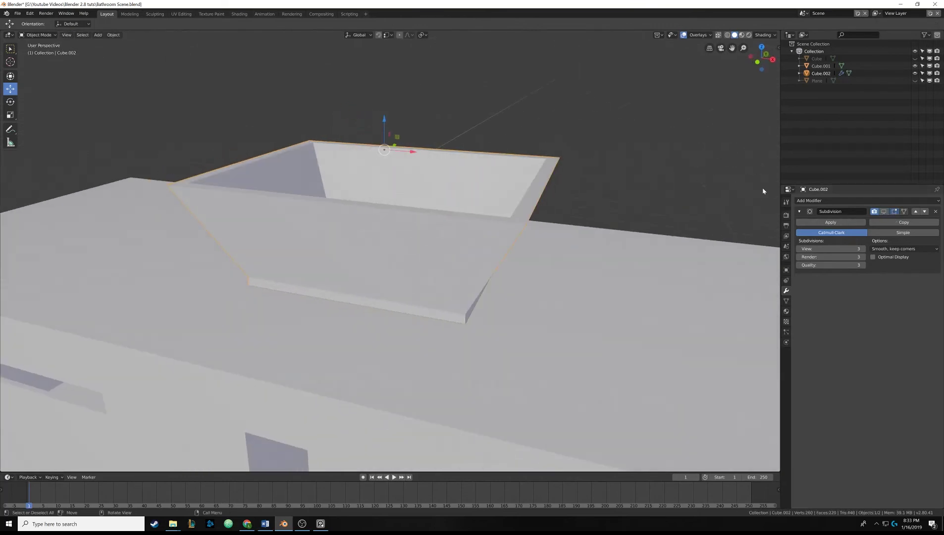
click(883, 211)
middle_drag(570, 198, 437, 204)
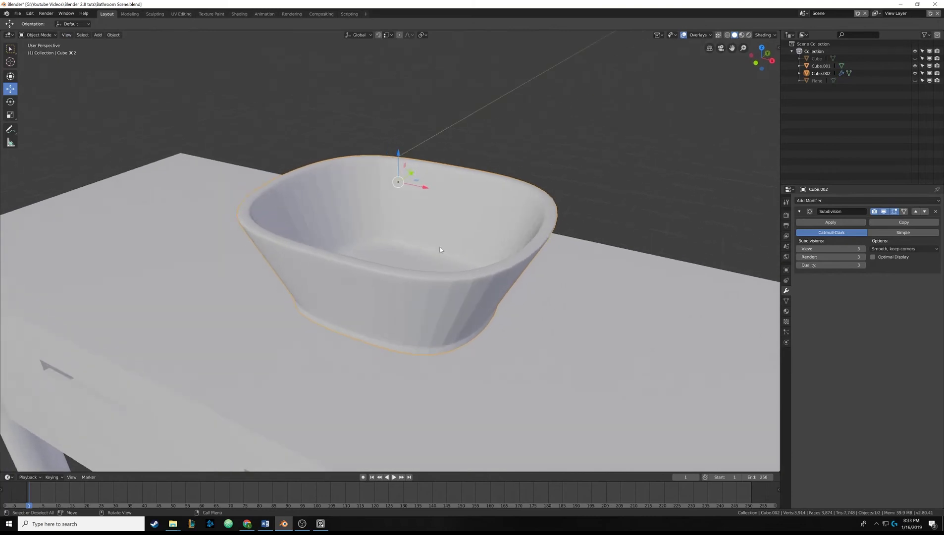
Apply Shade Smooth to the sink and view it on the vanity from the table's end
click(113, 35)
click(118, 36)
click(138, 182)
middle_drag(375, 242, 424, 204)
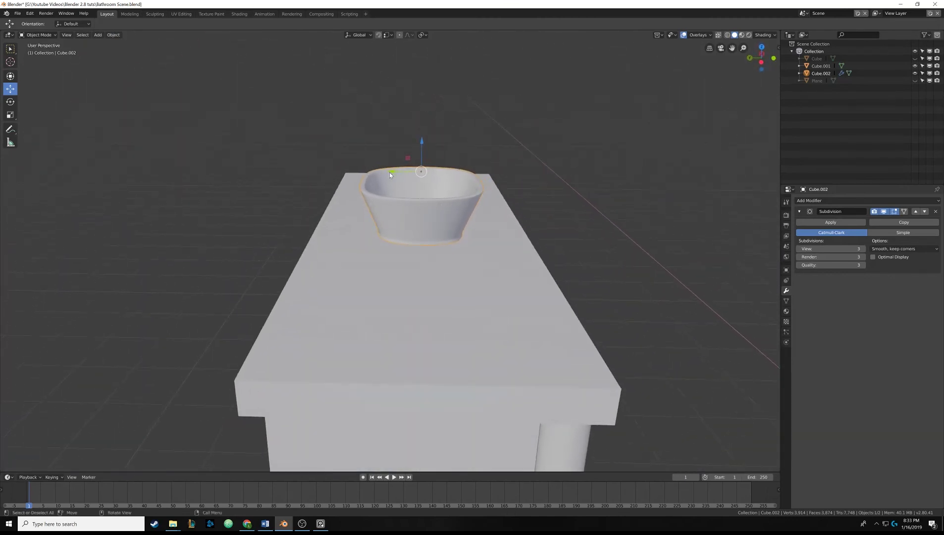
Move the sink along the Y axis to adjust its front-to-back position on the vanity's tabletop
drag(390, 172, 371, 172)
middle_drag(371, 173, 316, 171)
scroll(313, 250, down, 5)
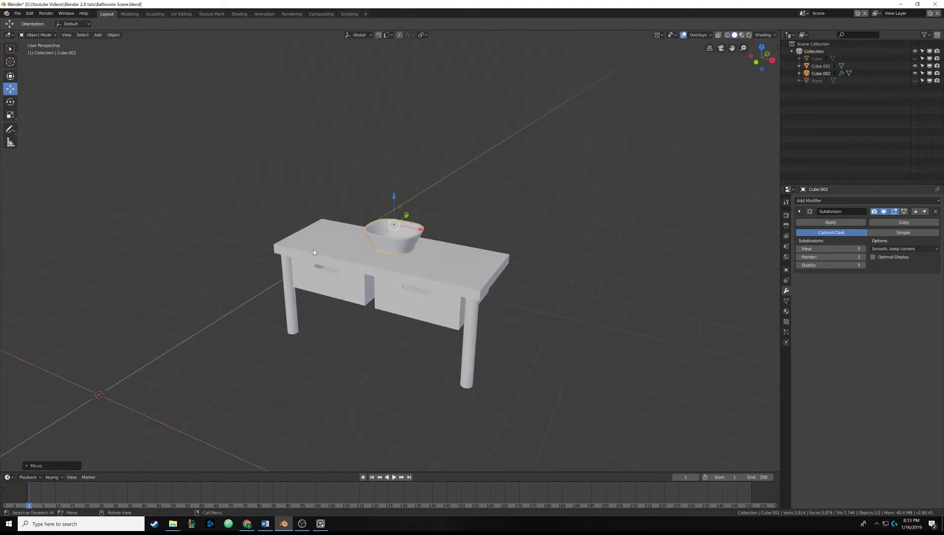
middle_drag(312, 249, 407, 237)
scroll(406, 232, up, 1)
scroll(406, 232, up, 2)
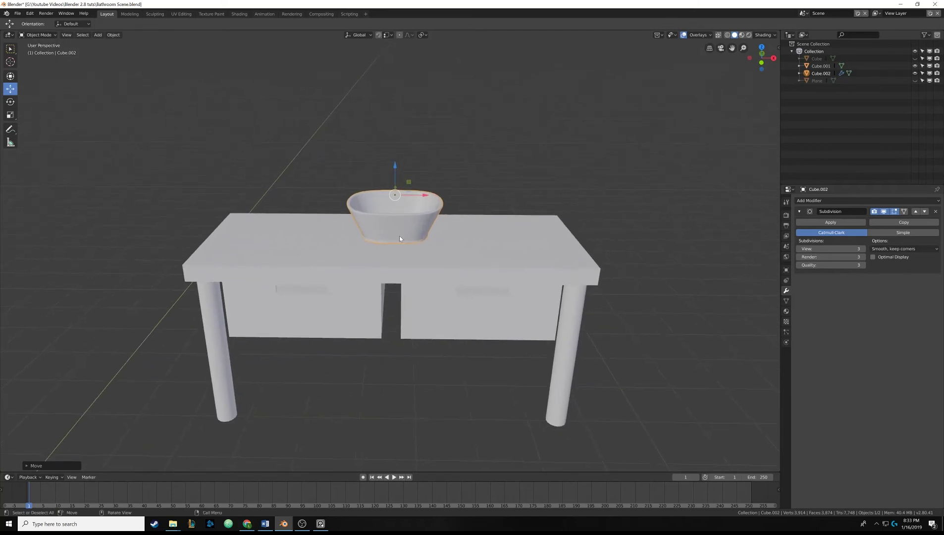
middle_drag(400, 238, 366, 243)
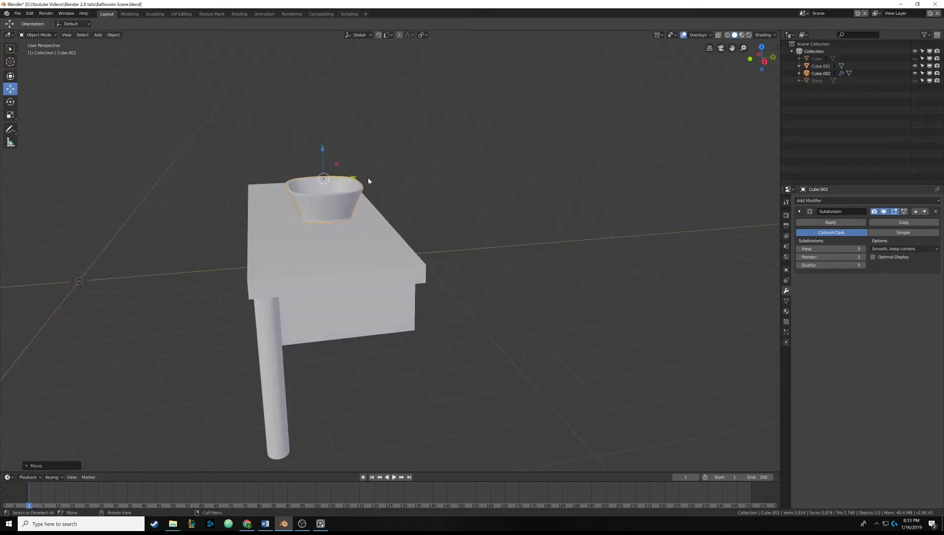
middle_drag(351, 179, 388, 226)
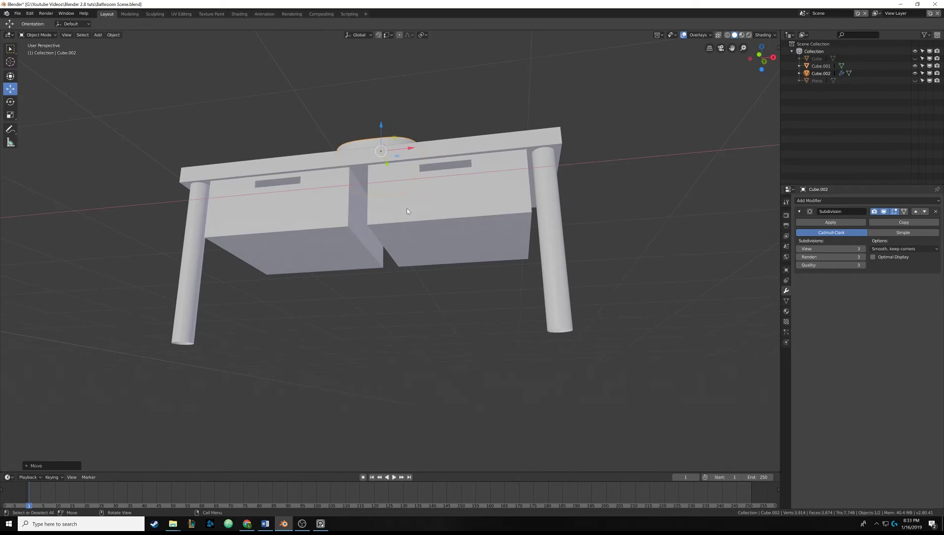
Examine the finished vanity and sink from several angles around the table, near and far
mouse_move(408, 212)
middle_down()
mouse_move(413, 228)
mouse_move(404, 227)
middle_up()
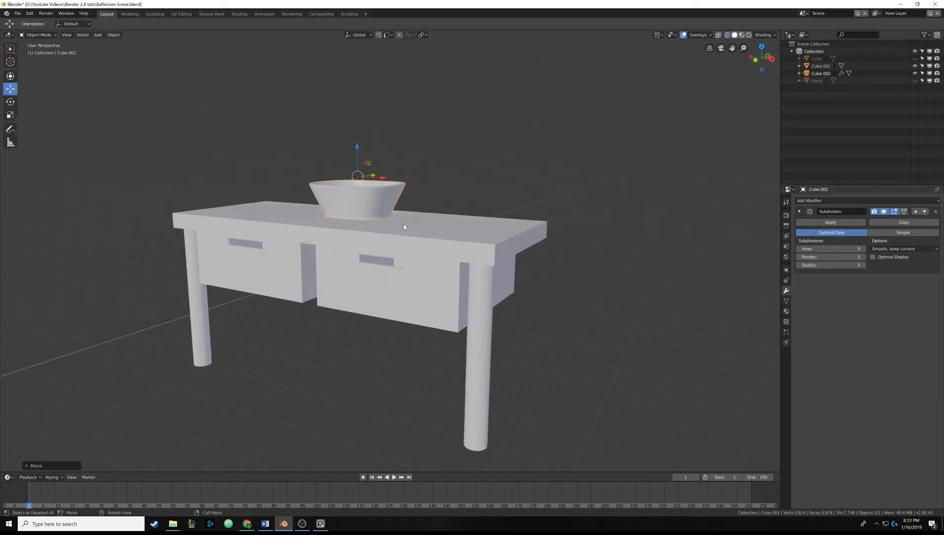
scroll(256, 278, down, 5)
middle_drag(265, 277, 317, 283)
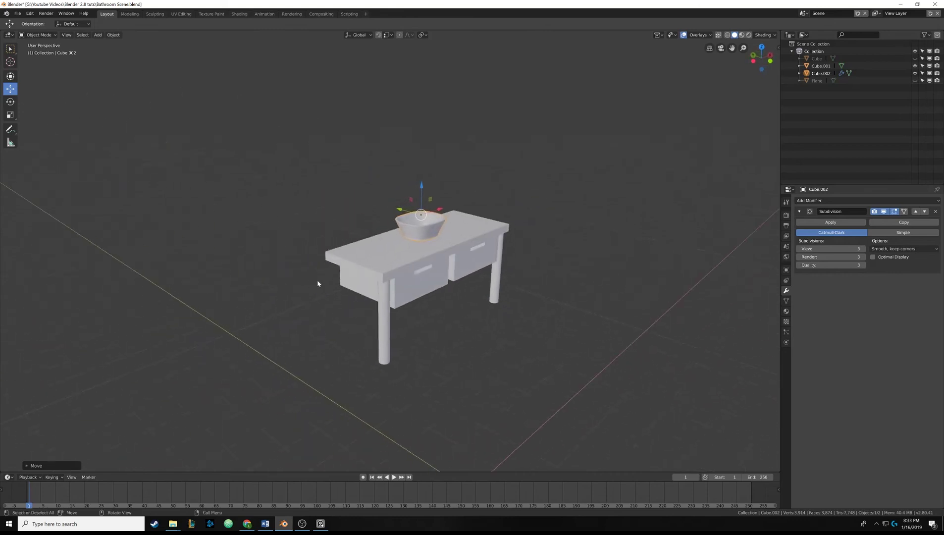
scroll(392, 287, up, 3)
scroll(392, 287, down, 1)
middle_drag(434, 220, 404, 234)
scroll(405, 230, up, 3)
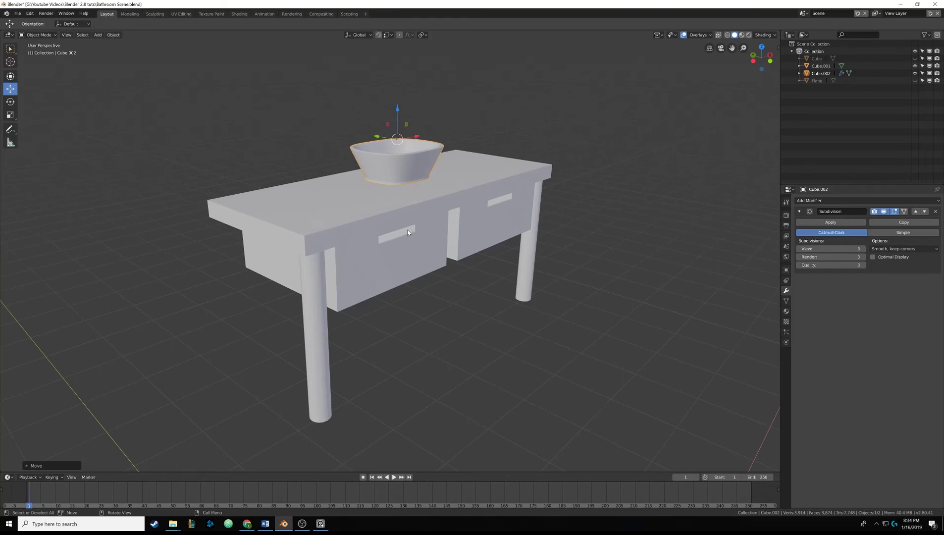